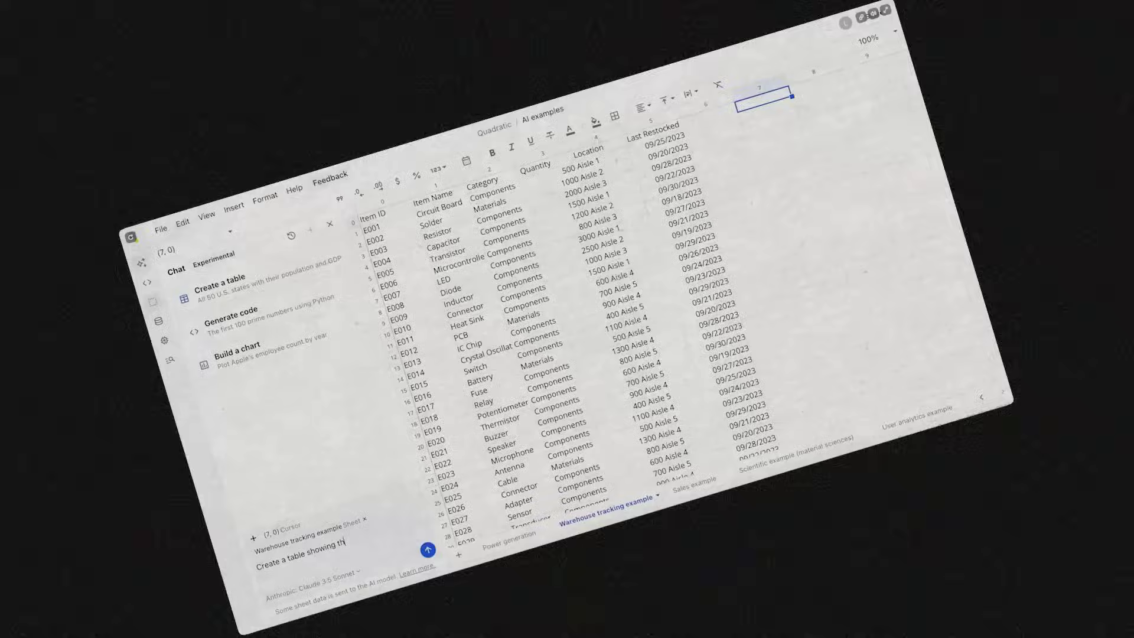
# Step: Ask the AI for a table of each item's inventory, then for a chart of it to the right
pyautogui.write('e inventories of each item')
pyautogui.press('Return')
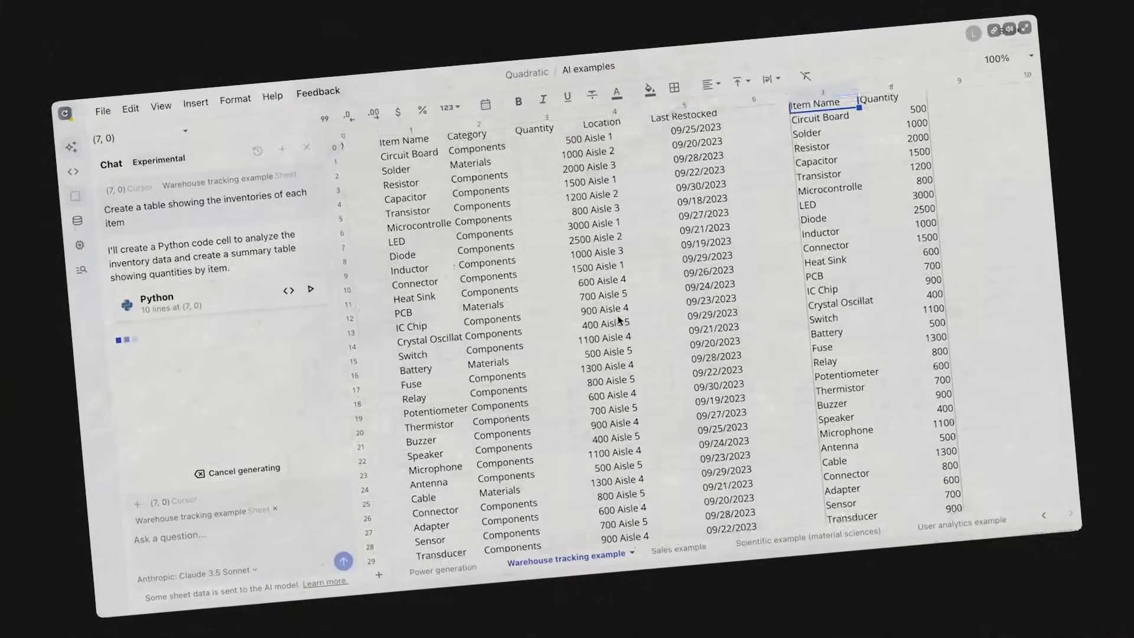
pyautogui.write('Great, insert a chart o')
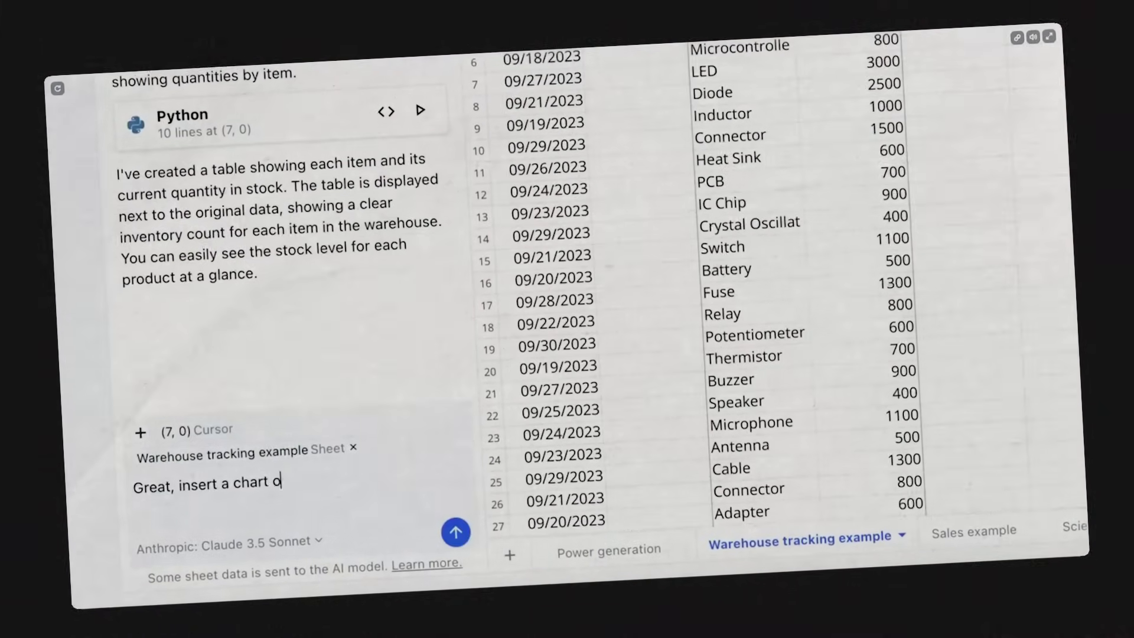
pyautogui.write("f that new table's data to the right")
pyautogui.press('Return')
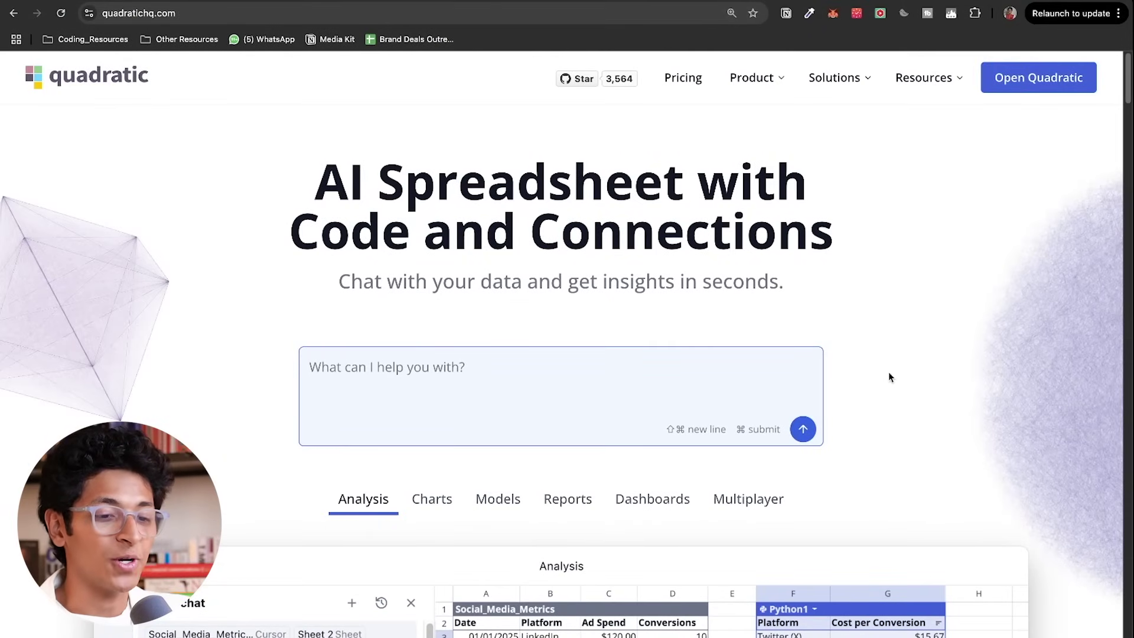
# Step: Browse the homepage's Charts, Models, Reports and Dashboards demo examples
pyautogui.scroll(-5, 1038, 382)
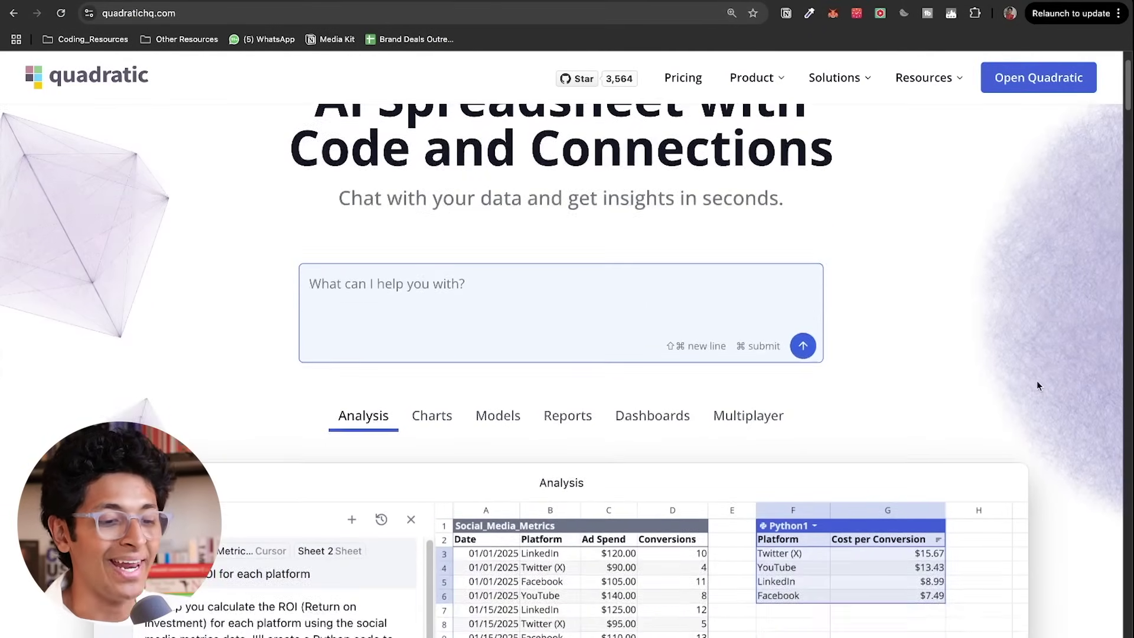
pyautogui.scroll(-1, 1038, 385)
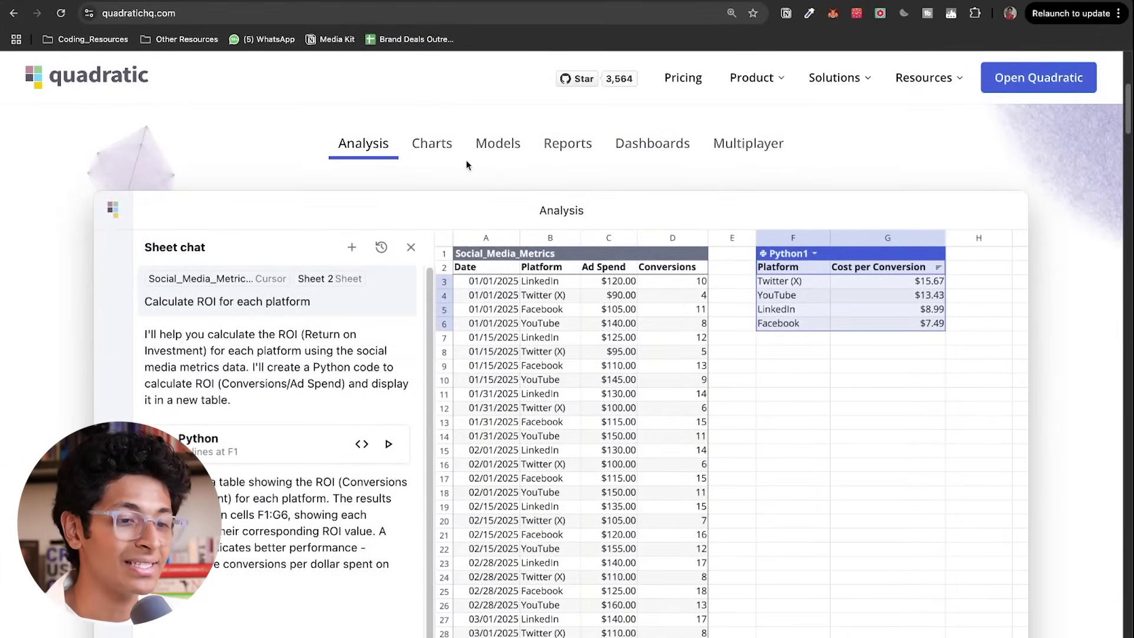
pyautogui.click(431, 144)
pyautogui.click(517, 146)
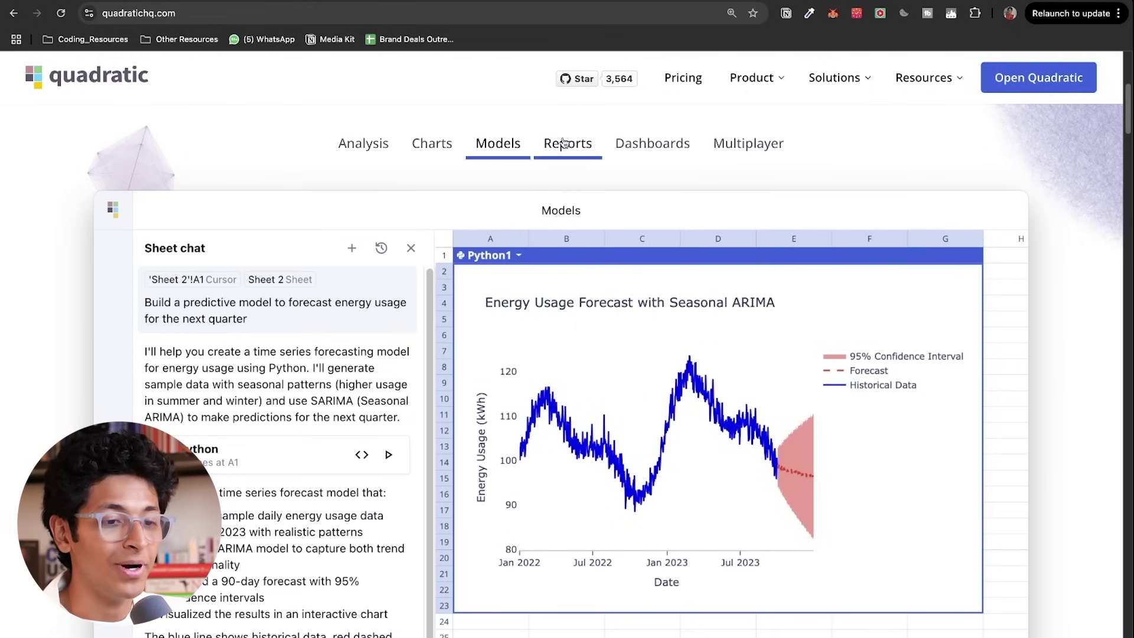
pyautogui.click(572, 143)
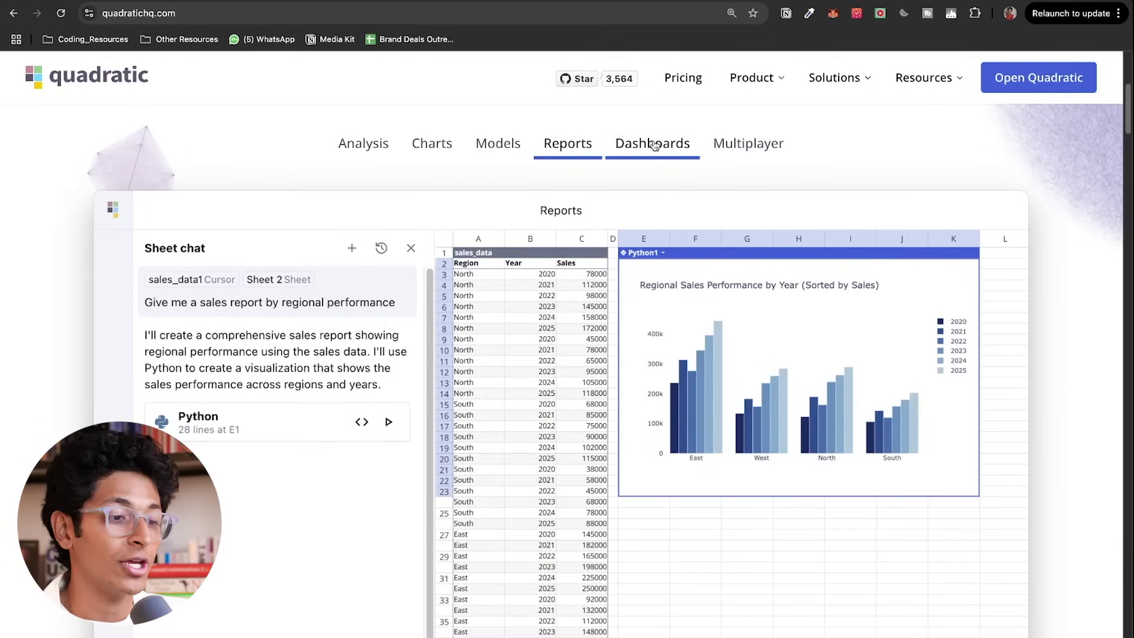
pyautogui.click(654, 146)
pyautogui.scroll(-2, 1057, 316)
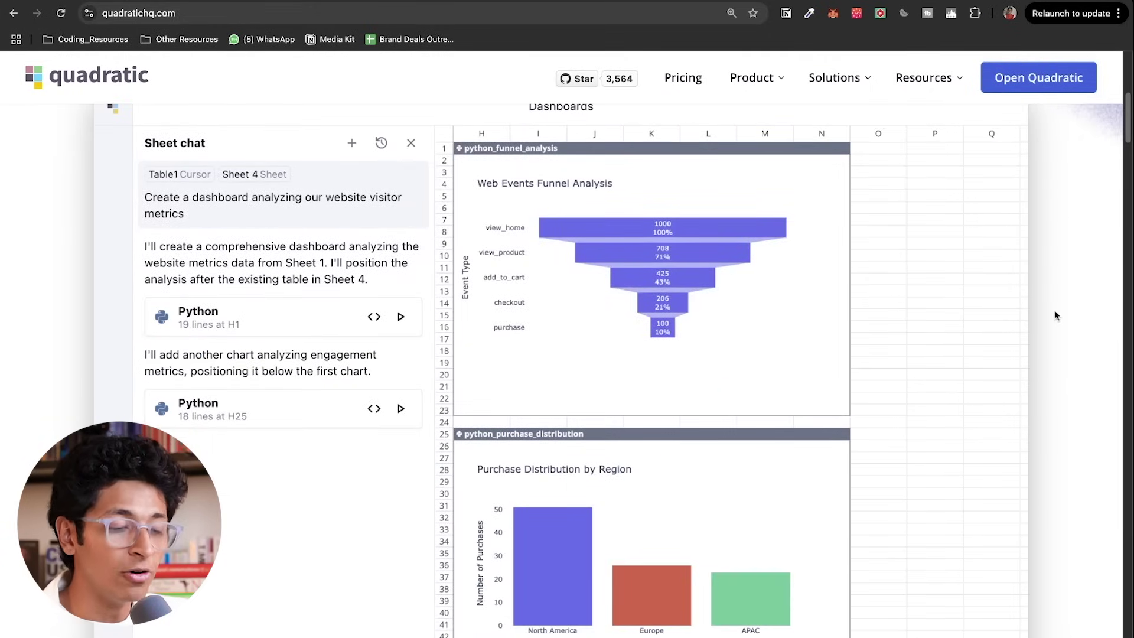
pyautogui.scroll(5, 190, 176)
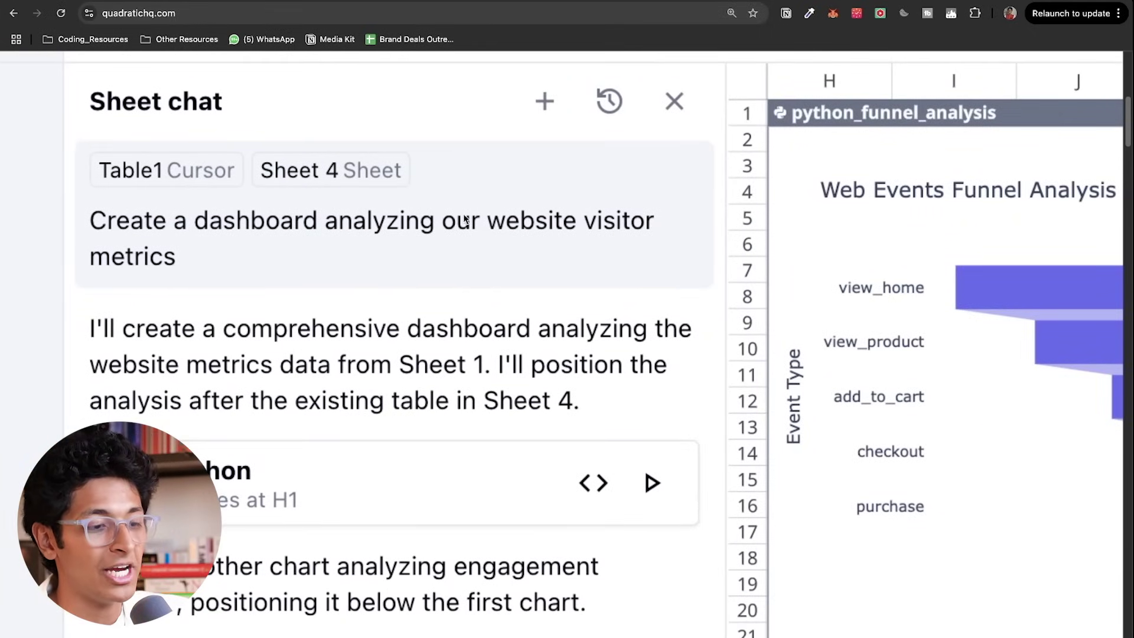
pyautogui.scroll(-5, 492, 230)
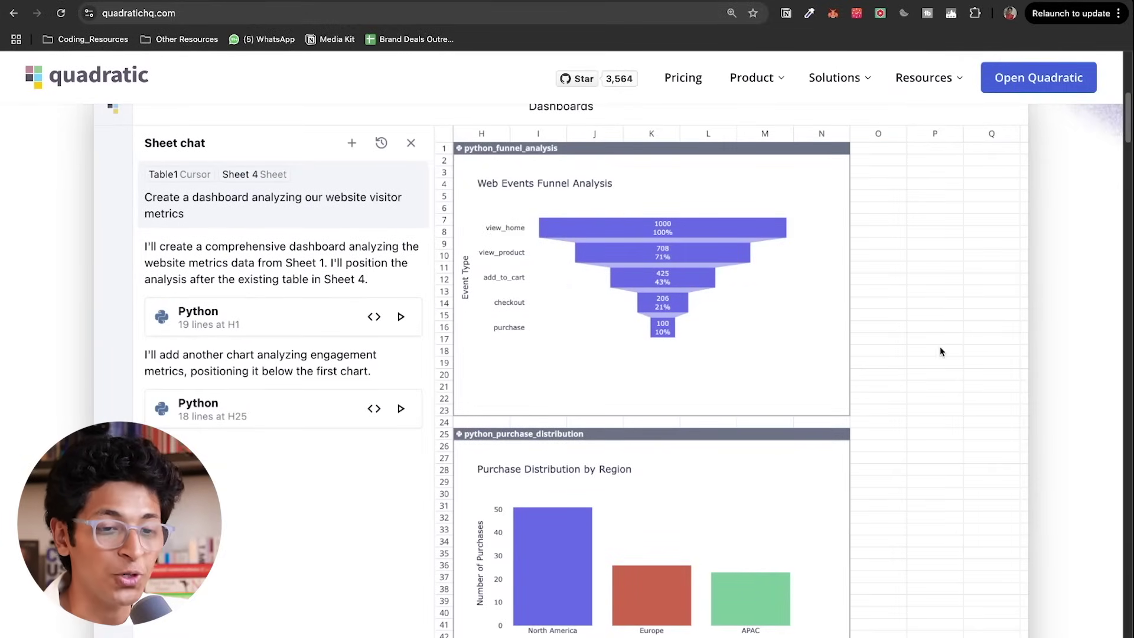
pyautogui.scroll(-10, 1062, 329)
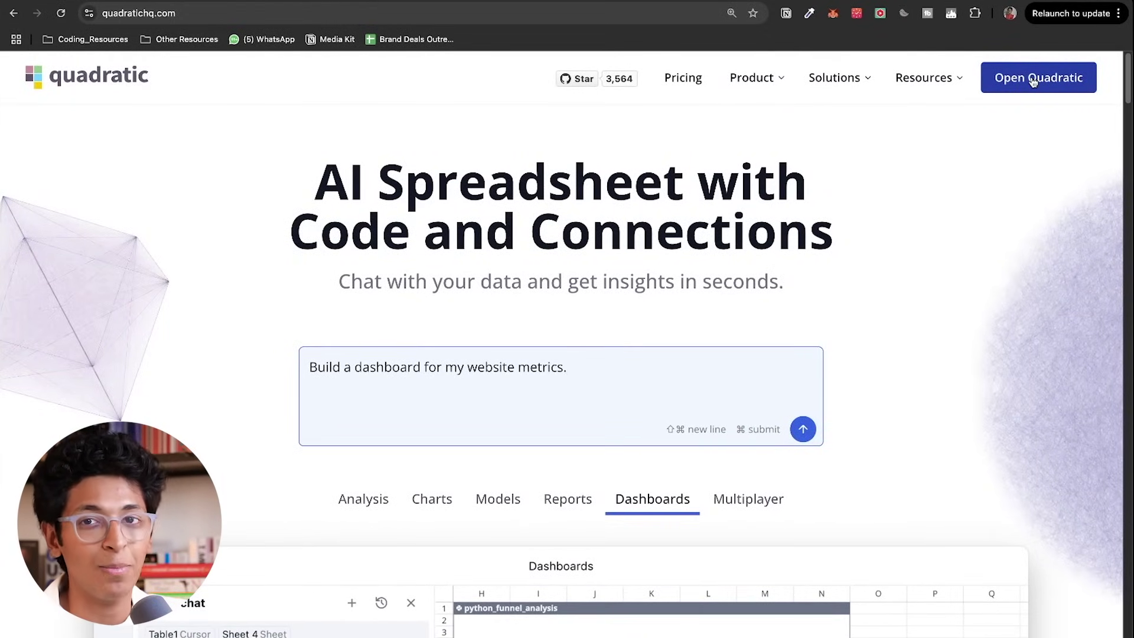
# Step: Launch the Quadratic app from the website and create a new blank file
pyautogui.click(1032, 81)
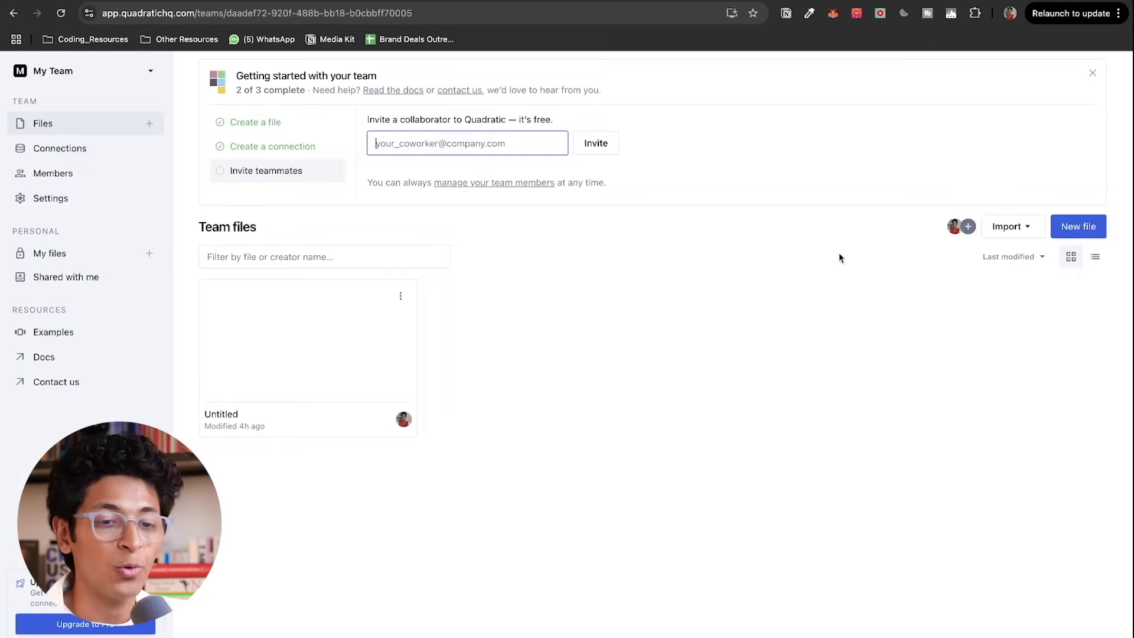
pyautogui.click(1010, 231)
pyautogui.click(883, 247)
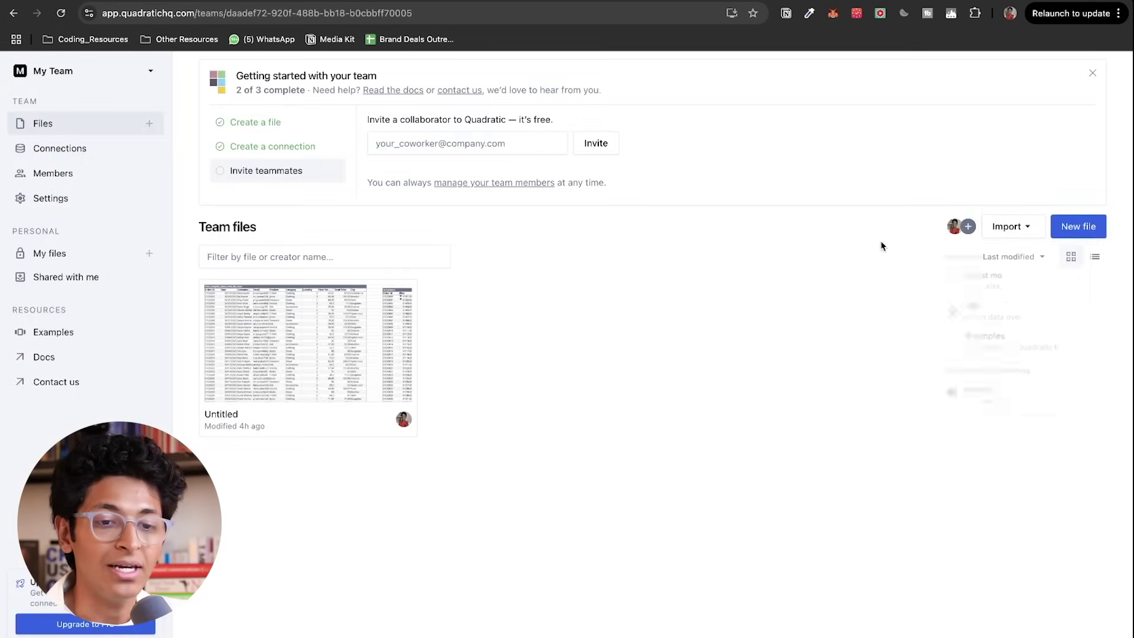
pyautogui.click(1077, 228)
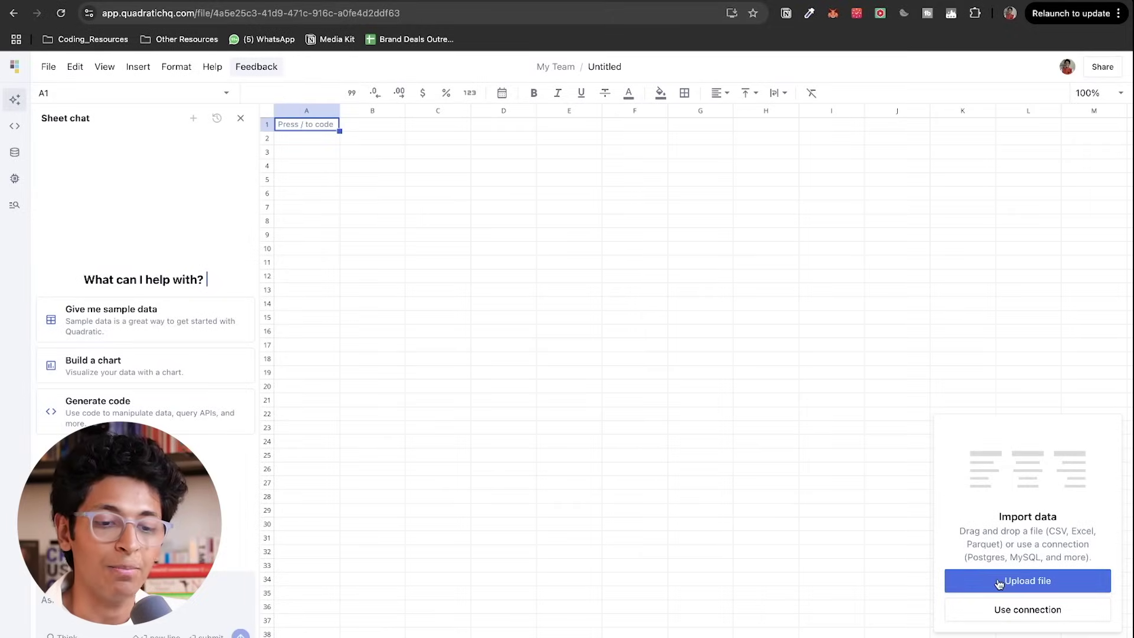
# Step: Upload fake_shopify_sales_data_50_rows.csv from Downloads into the sheet
pyautogui.click(1000, 583)
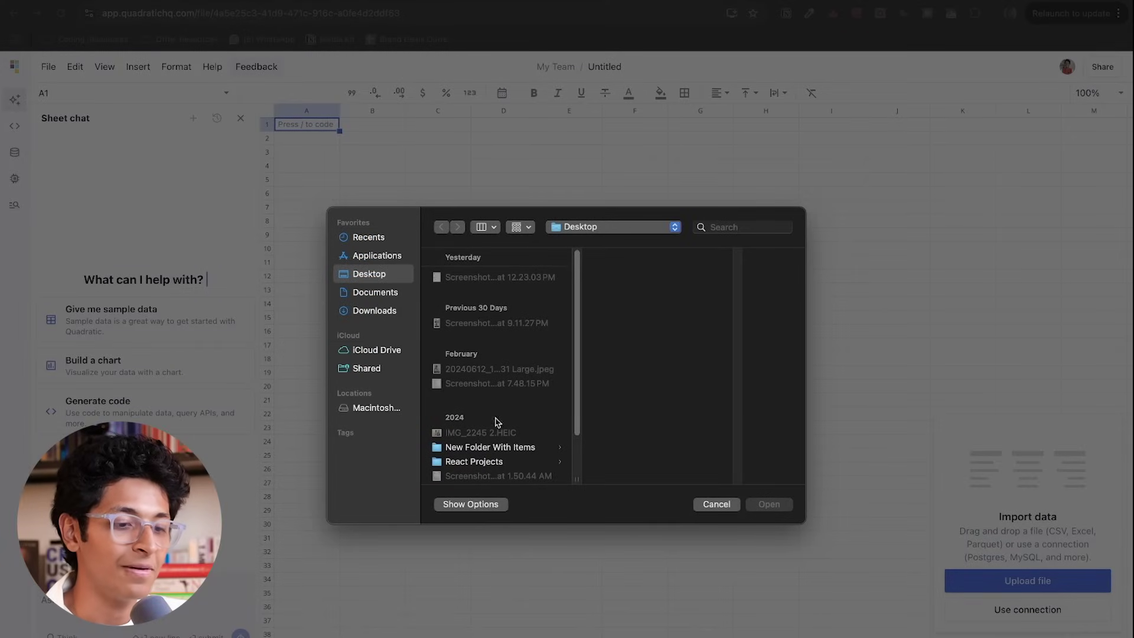
pyautogui.click(384, 311)
pyautogui.click(512, 280)
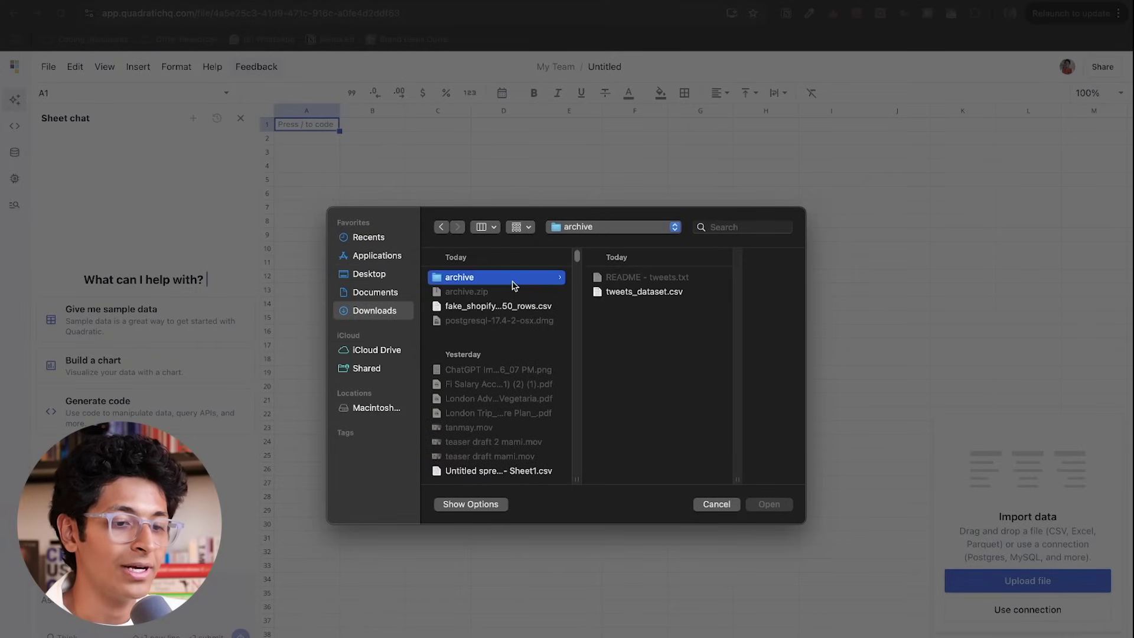
pyautogui.click(514, 309)
pyautogui.doubleClick(513, 311)
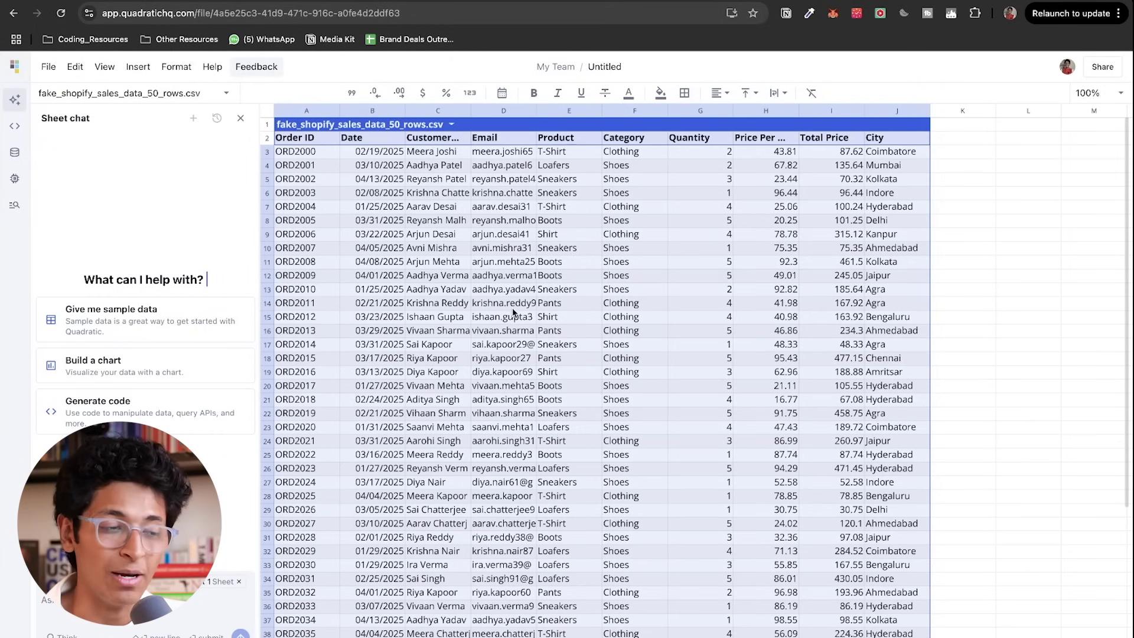
# Step: Review the first order's fields, from customer name through price and city
pyautogui.scroll(-5, 634, 375)
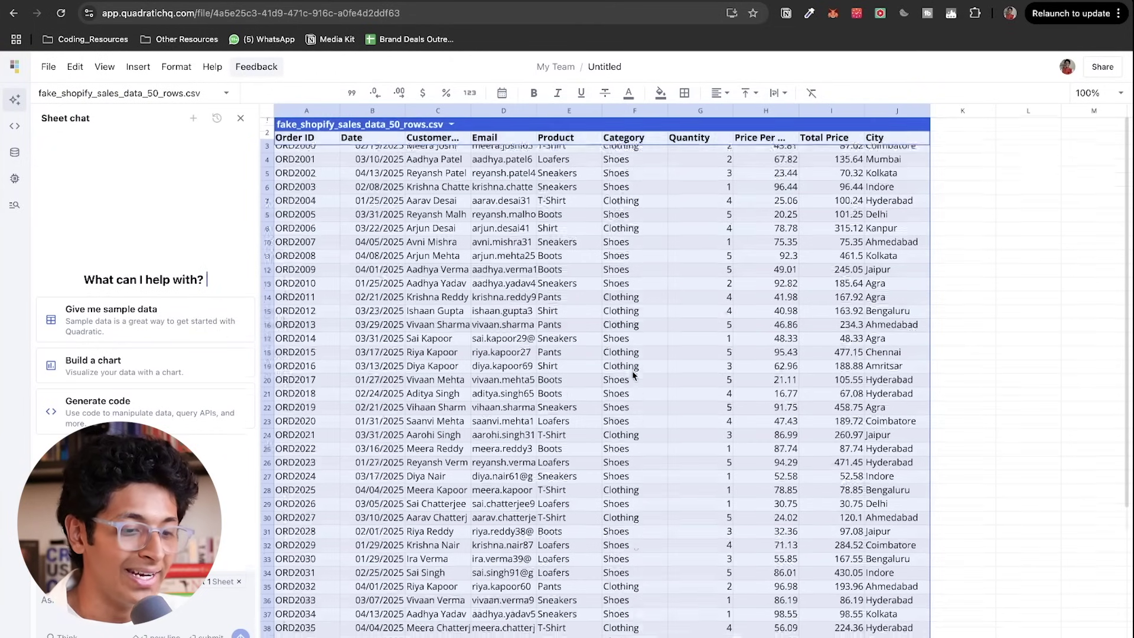
pyautogui.scroll(5, 633, 375)
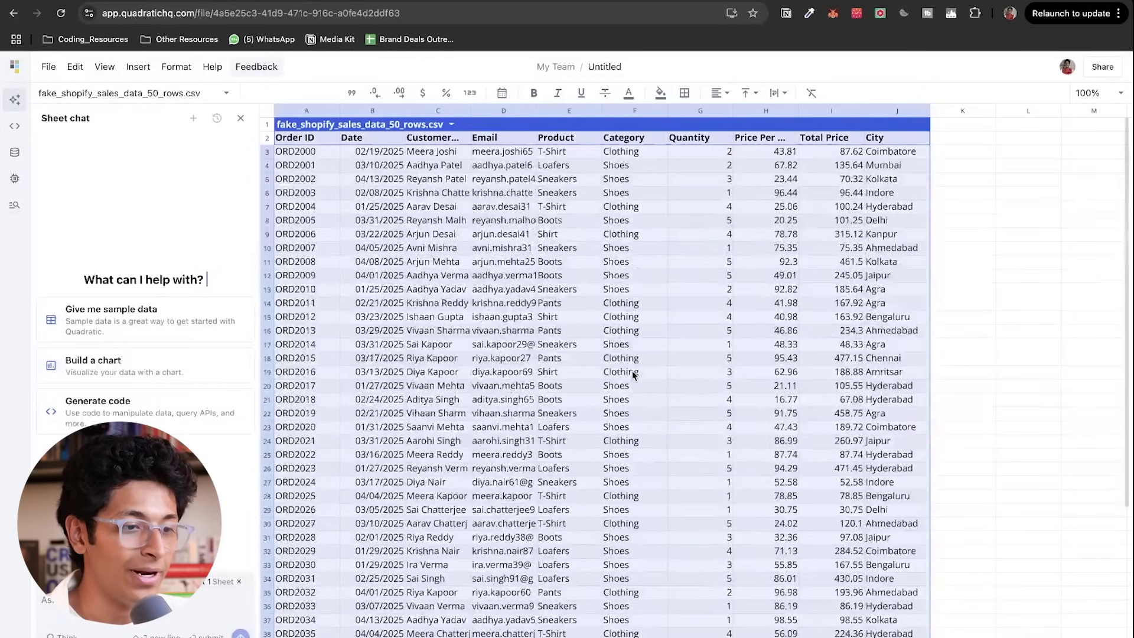
pyautogui.click(410, 155)
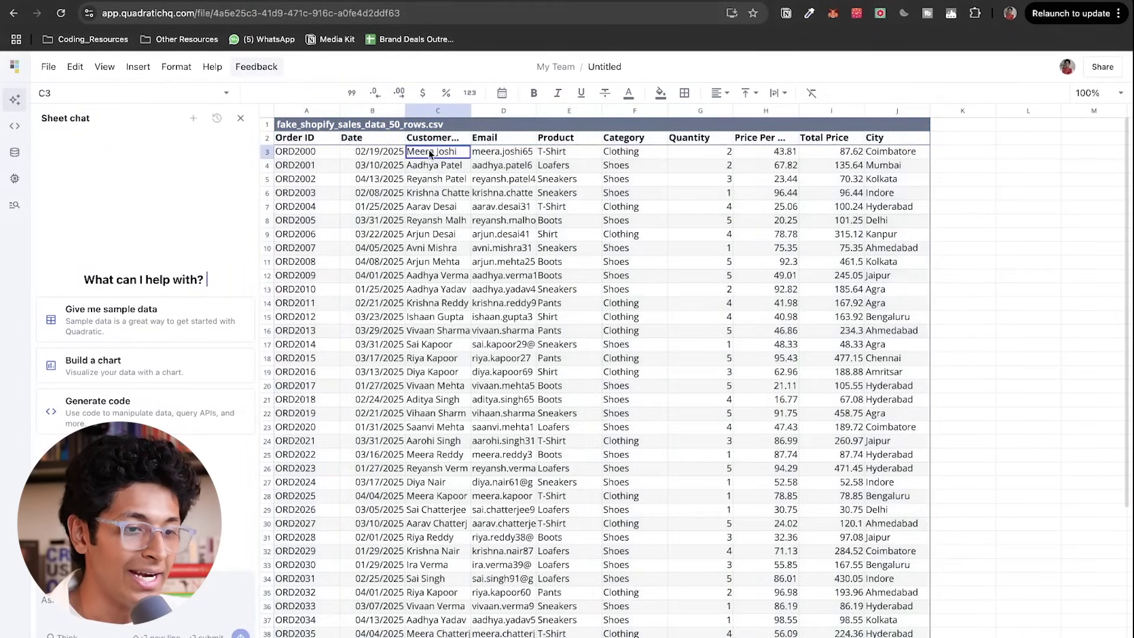
pyautogui.click(507, 152)
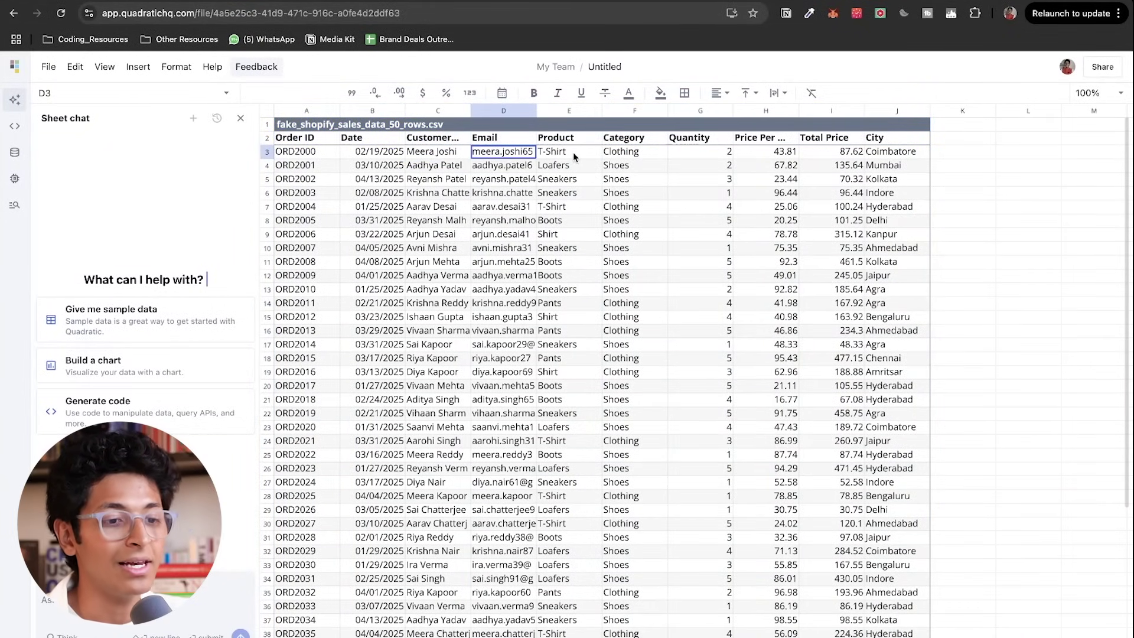
pyautogui.click(568, 153)
pyautogui.click(635, 152)
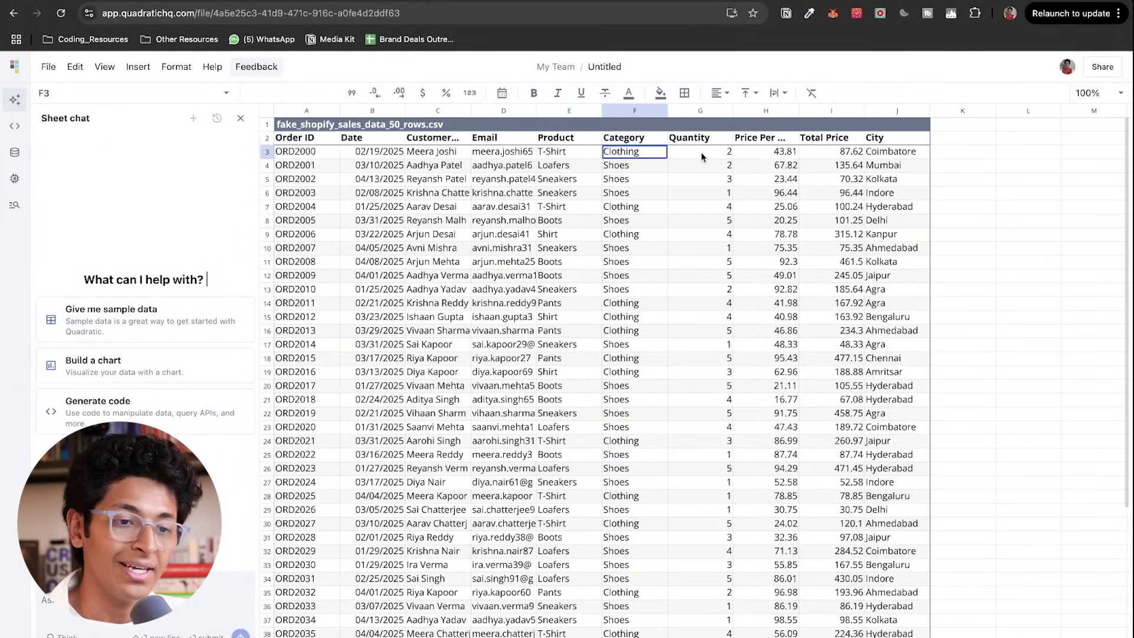
pyautogui.click(704, 154)
pyautogui.click(768, 155)
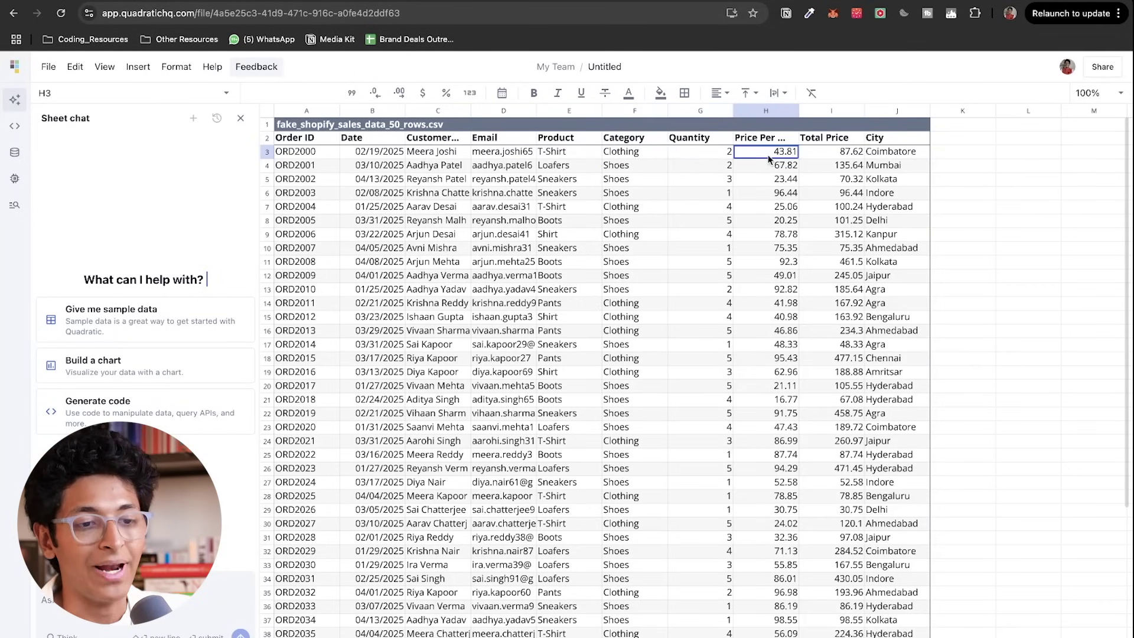
pyautogui.click(824, 157)
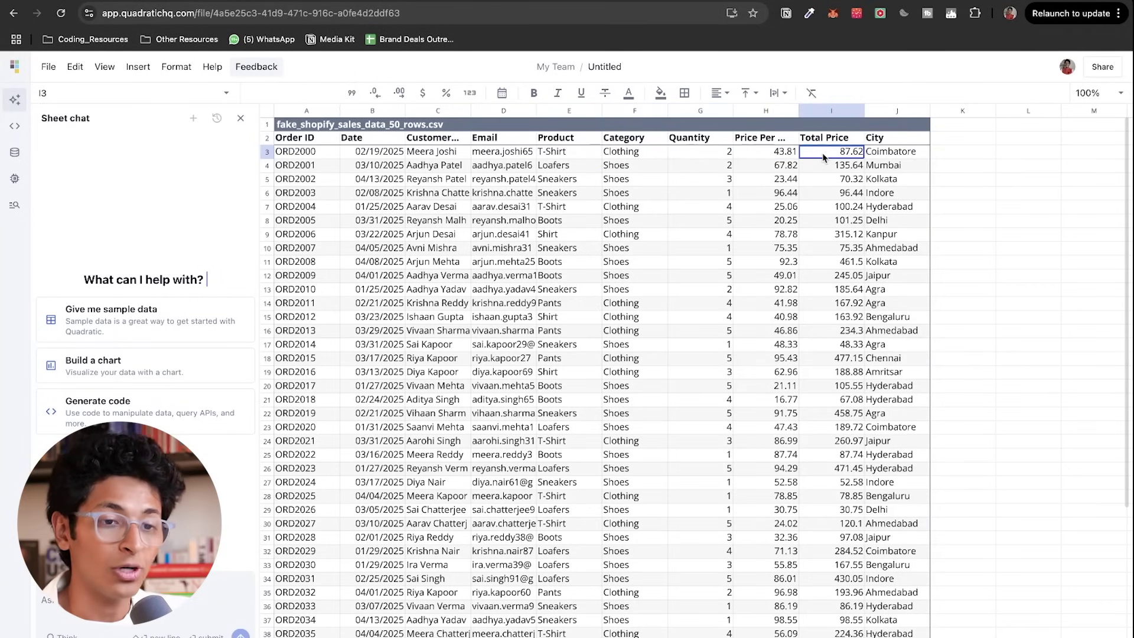
pyautogui.click(888, 155)
# Step: Zoom the browser in so the Sheet chat question box is visible
pyautogui.scroll(-3, 913, 210)
pyautogui.scroll(4, 913, 211)
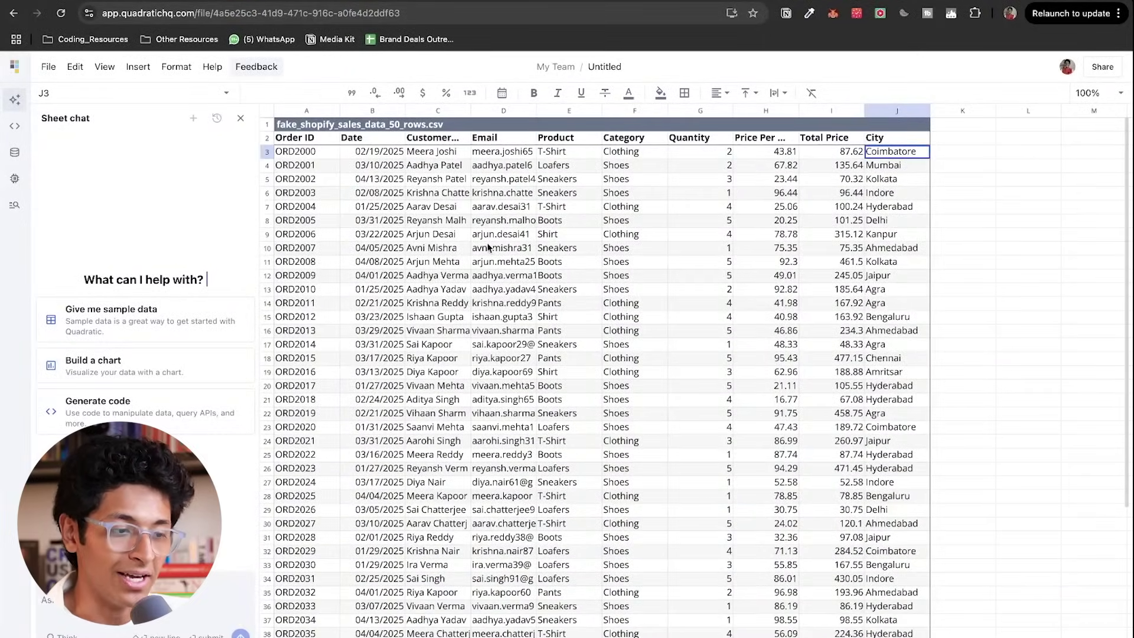
pyautogui.press('super+equal')
pyautogui.press('super+equal')
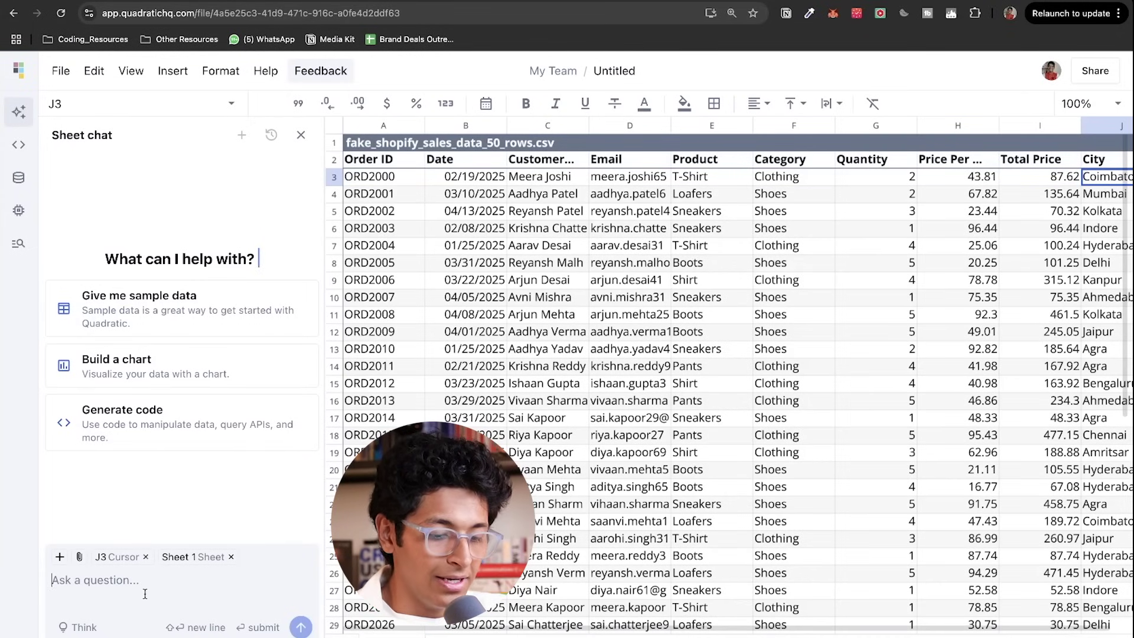
# Step: Ask 'show me sales insights by city' and check Agra's orders, revenue and units sold
pyautogui.write('show me sales insights by city')
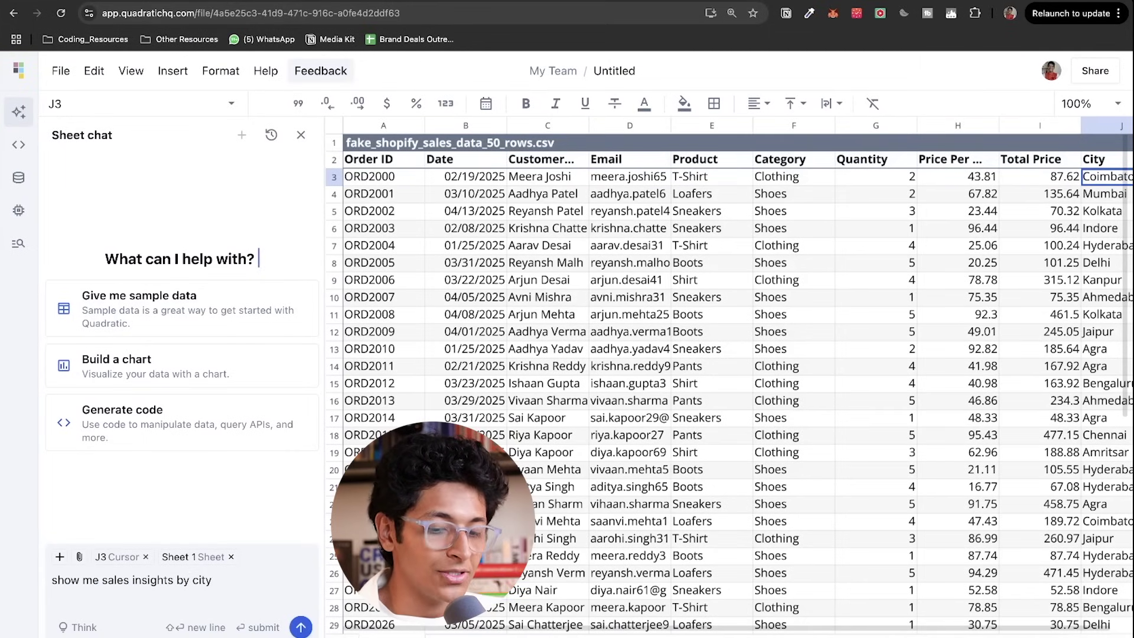
pyautogui.press('Return')
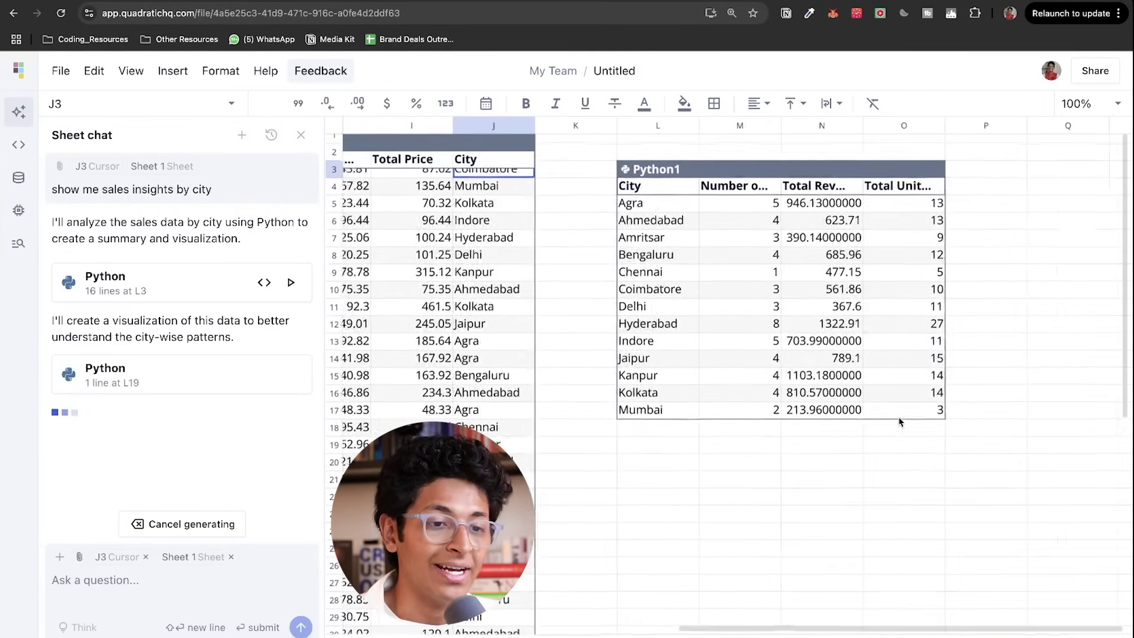
pyautogui.click(657, 208)
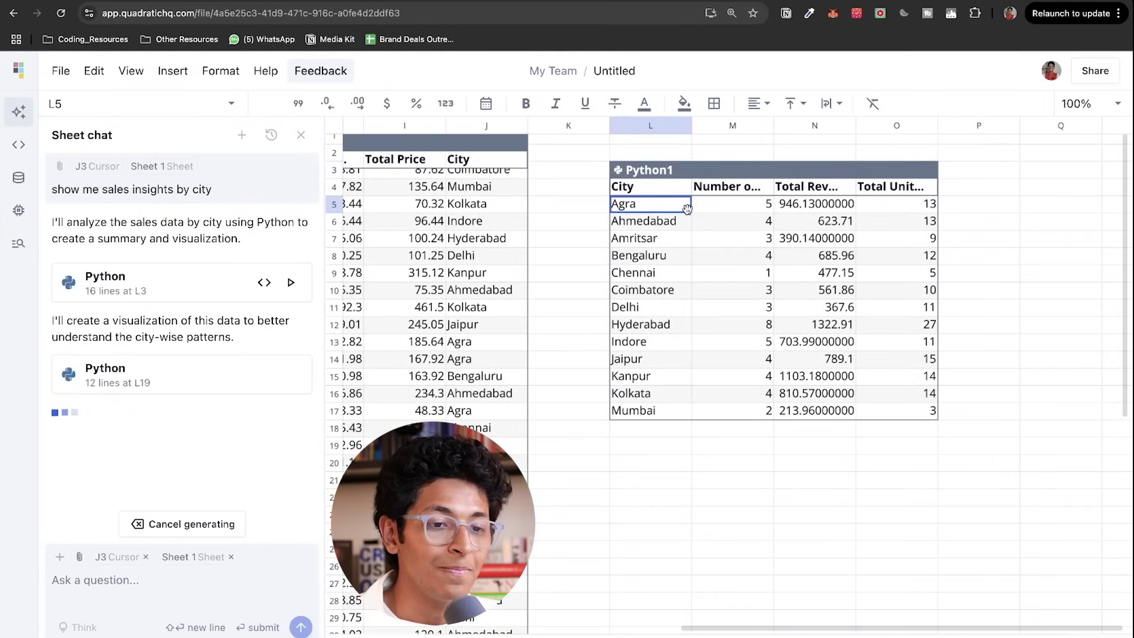
pyautogui.click(730, 201)
pyautogui.click(806, 208)
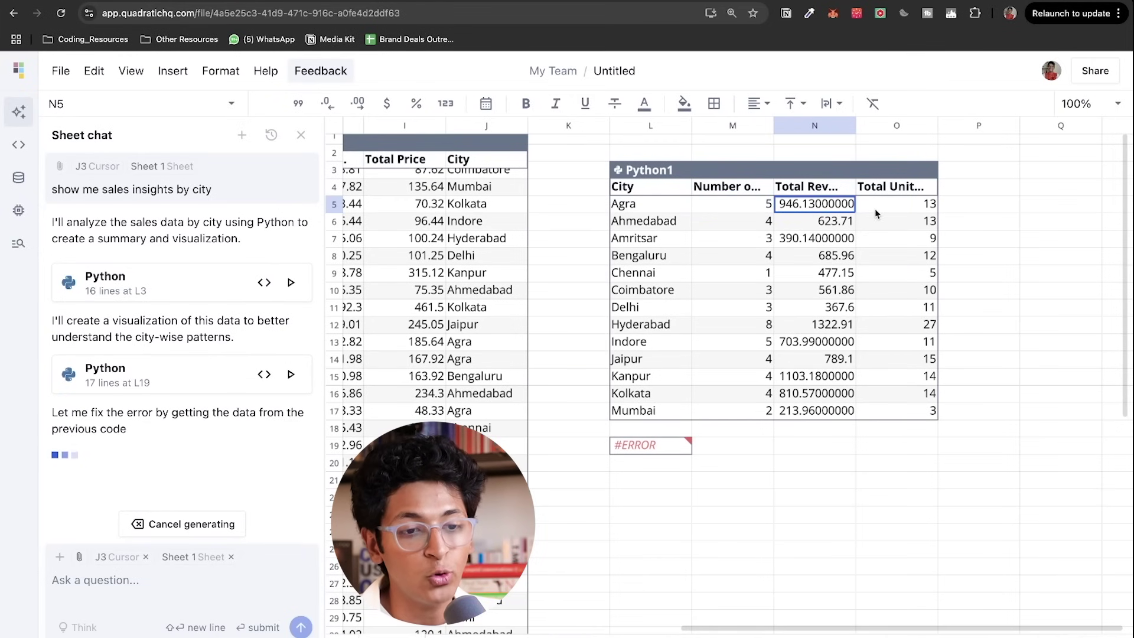
pyautogui.click(895, 207)
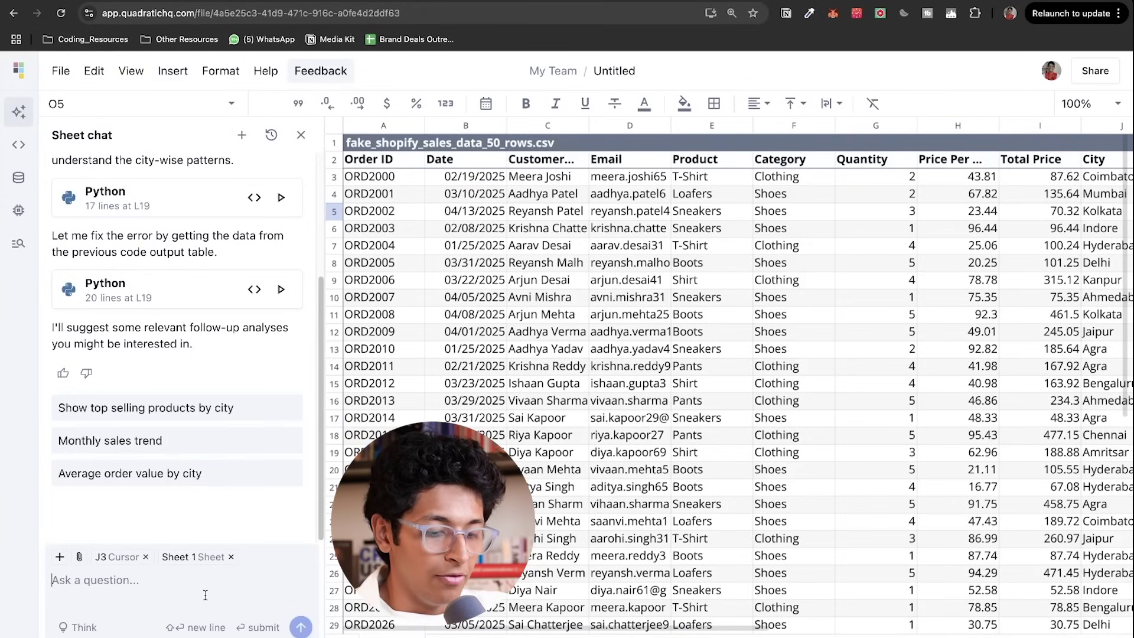
# Step: Ask the AI 'what are the buying trends in bengaluru?'
pyautogui.write('what are the buying trend in')
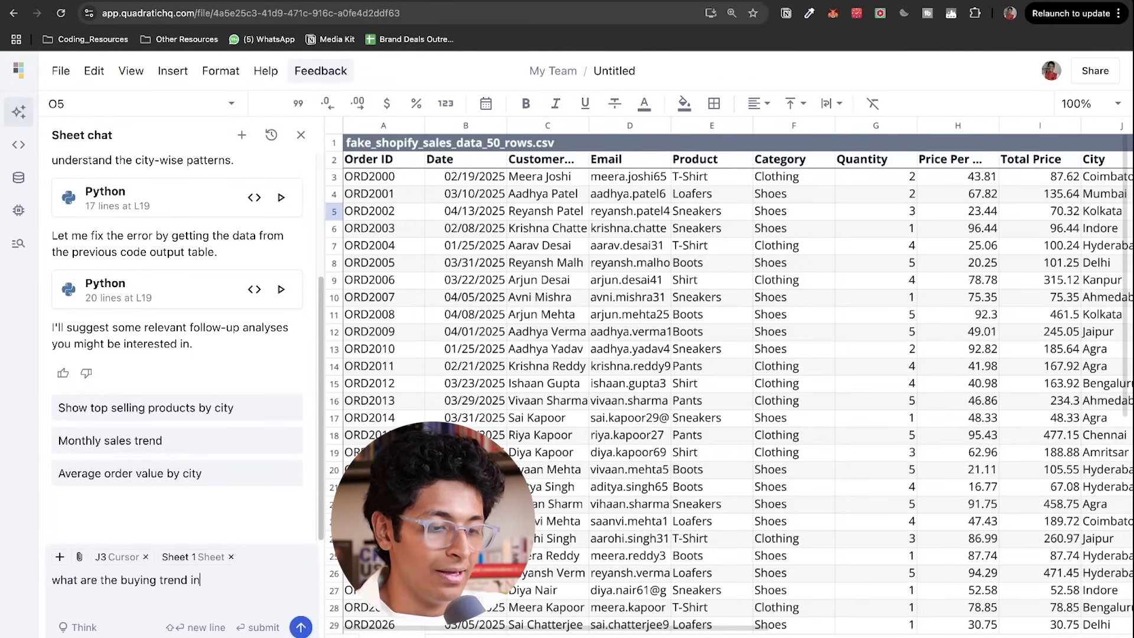
pyautogui.press('BackSpace')
pyautogui.press('BackSpace')
pyautogui.press('BackSpace')
pyautogui.write('s')
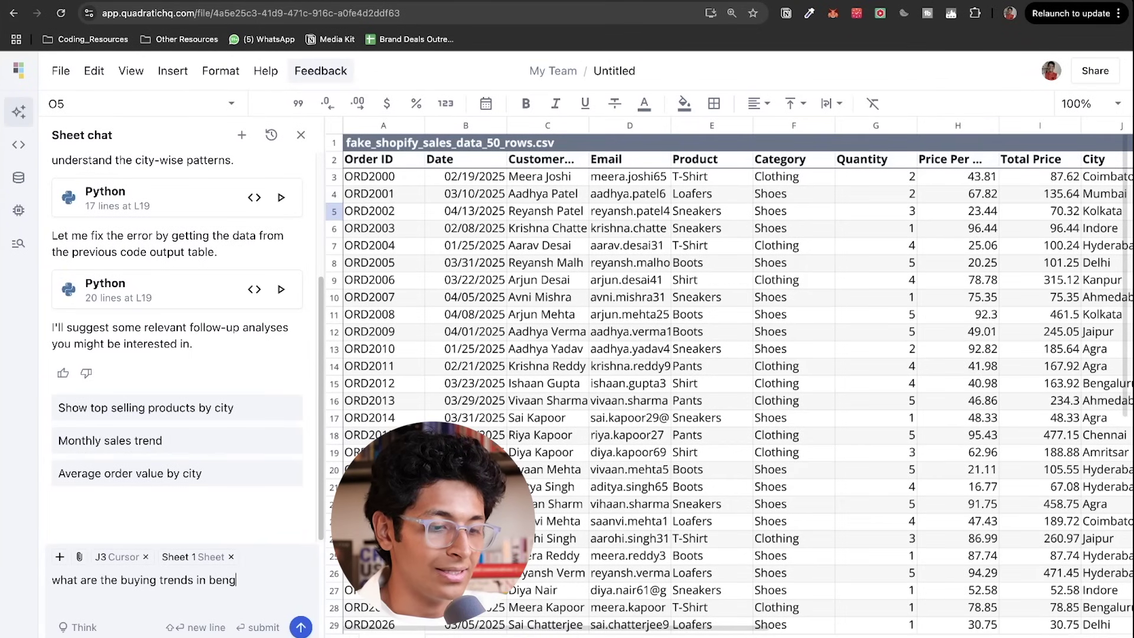
pyautogui.press('Return')
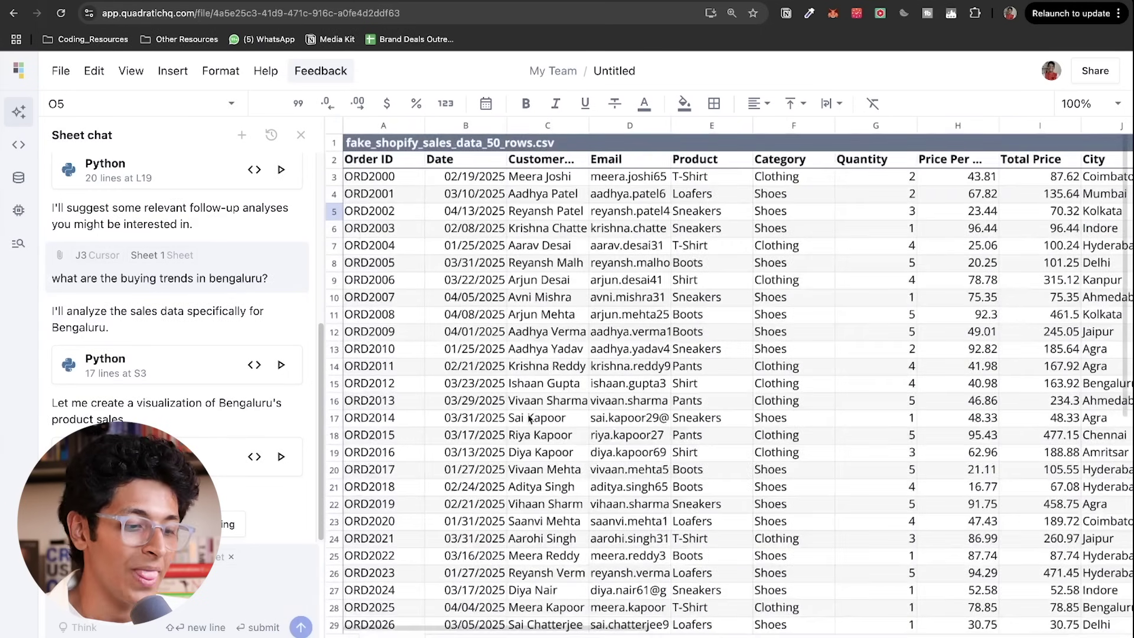
# Step: Ask the AI 'what price points work the best in mumbai?'
pyautogui.click(141, 592)
pyautogui.write('what price points work the be')
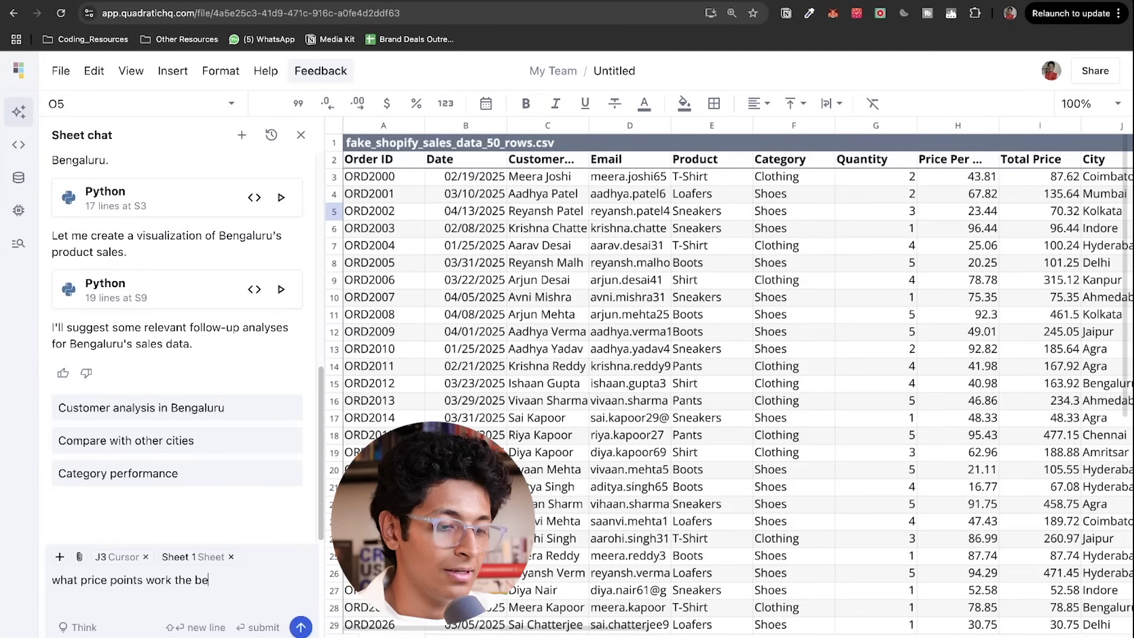
pyautogui.write('st in mumbai')
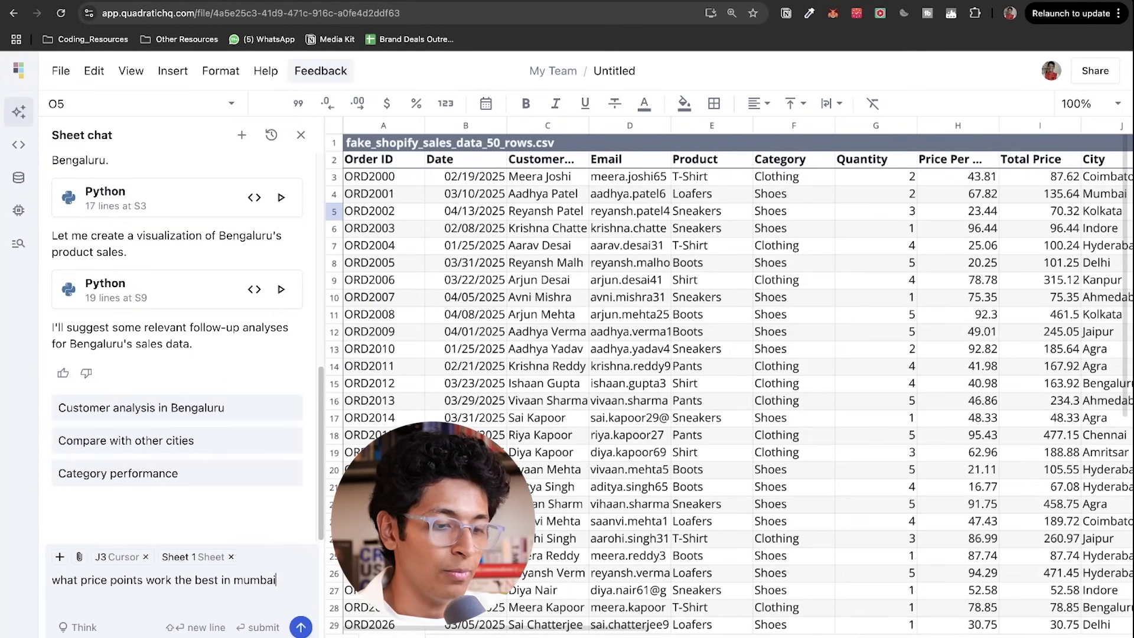
pyautogui.write('?')
pyautogui.press('Return')
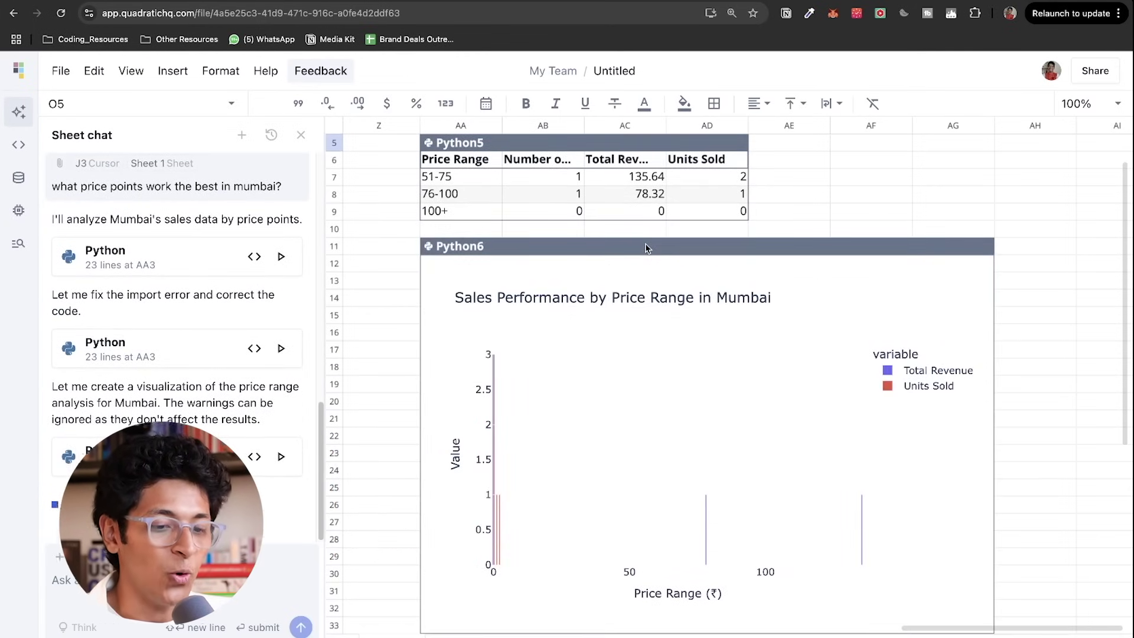
# Step: Inspect the 51-75 price range row and the 76-100 units sold in the results
pyautogui.click(444, 246)
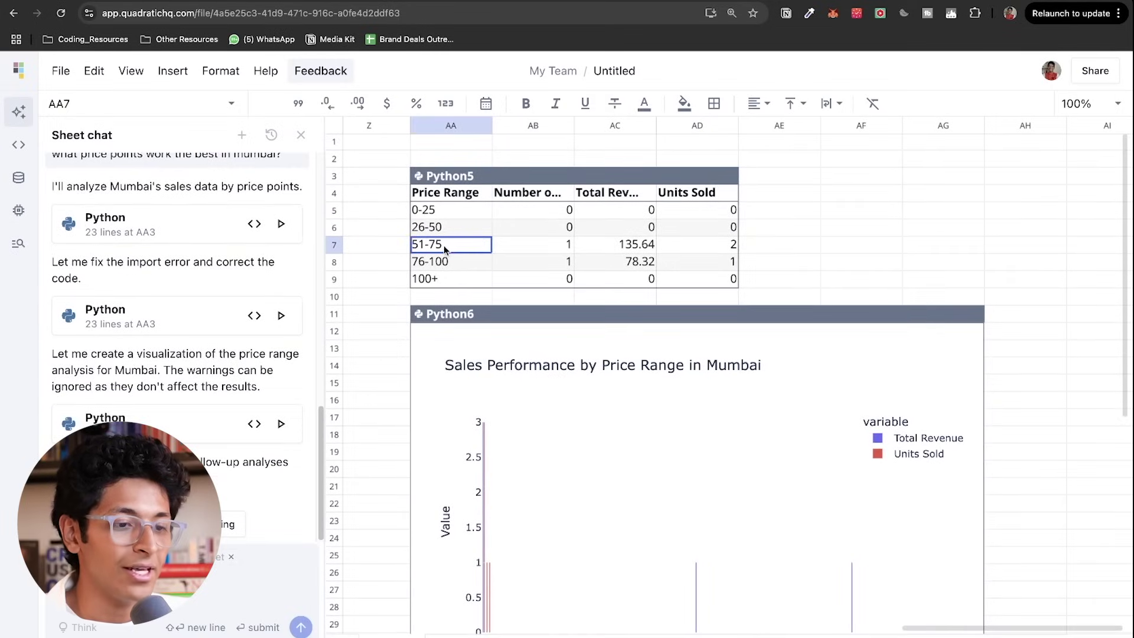
pyautogui.click(633, 250)
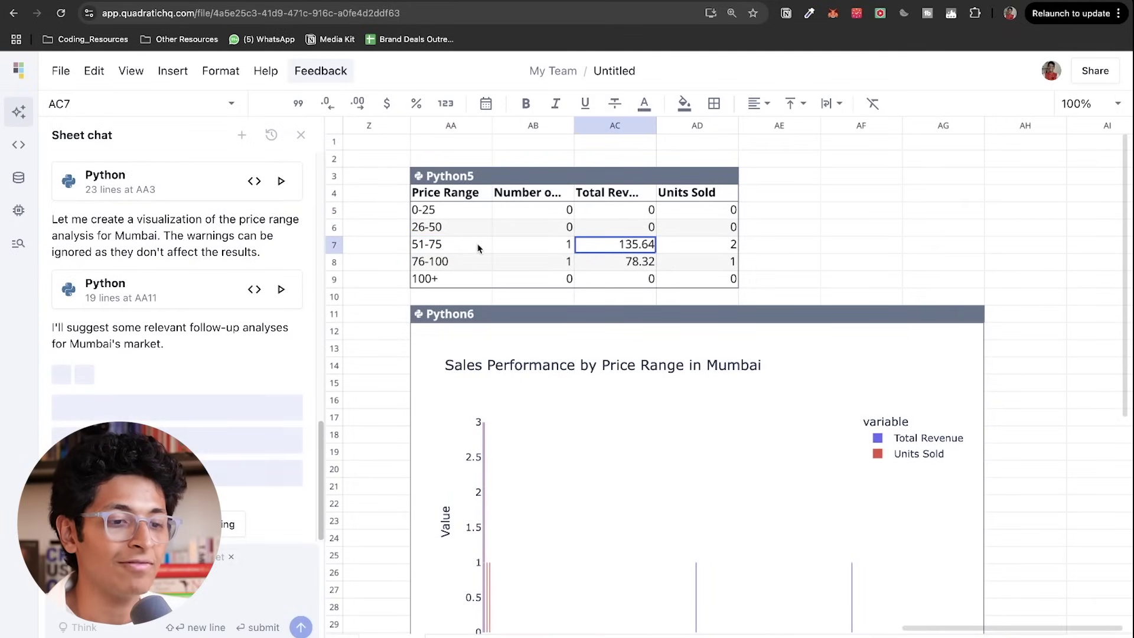
pyautogui.press('Right')
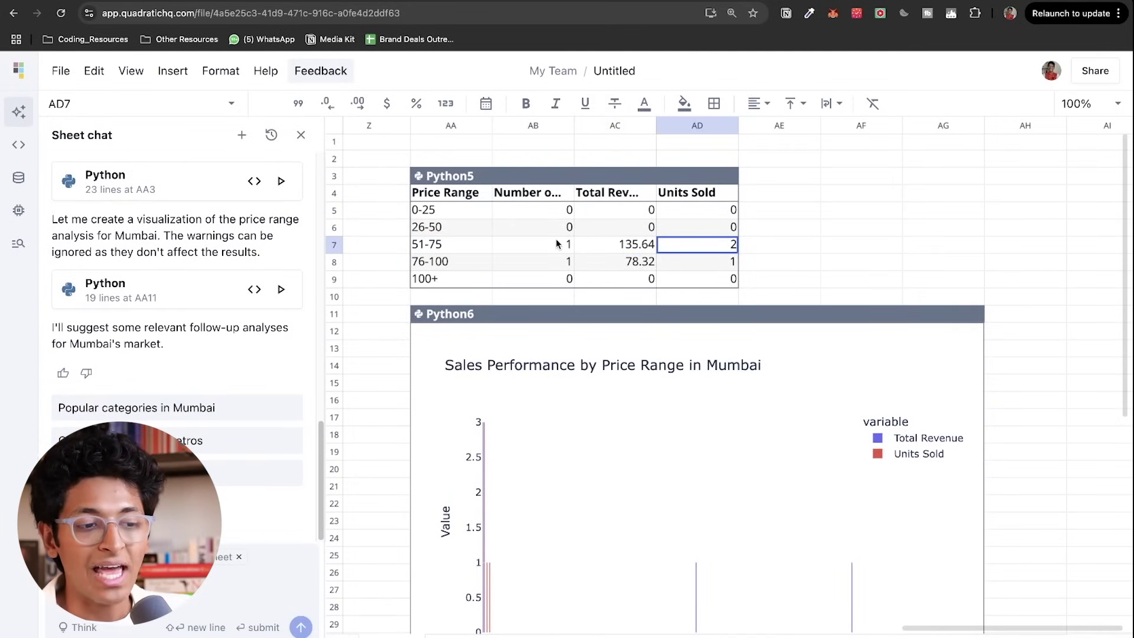
pyautogui.click(460, 247)
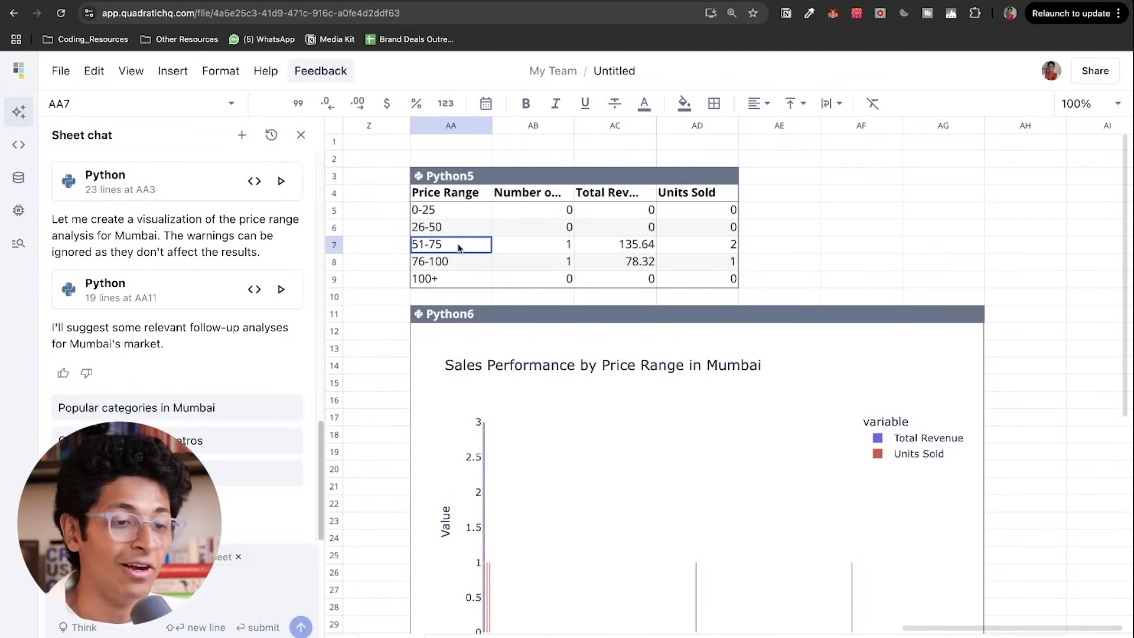
pyautogui.moveTo(460, 247); pyautogui.dragTo(689, 252)
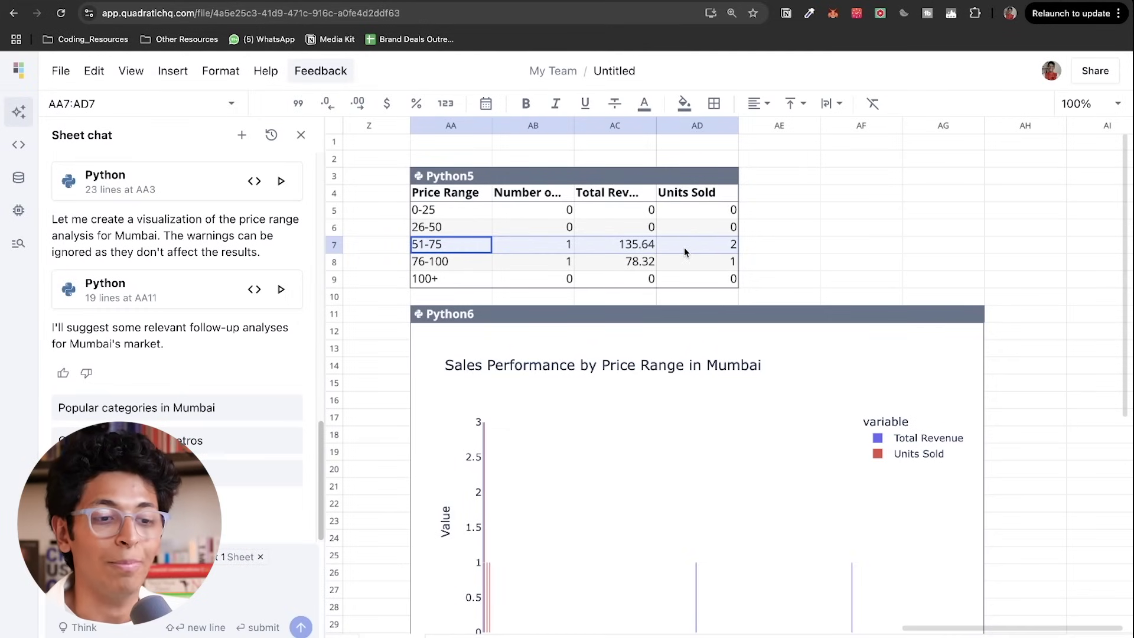
pyautogui.click(697, 263)
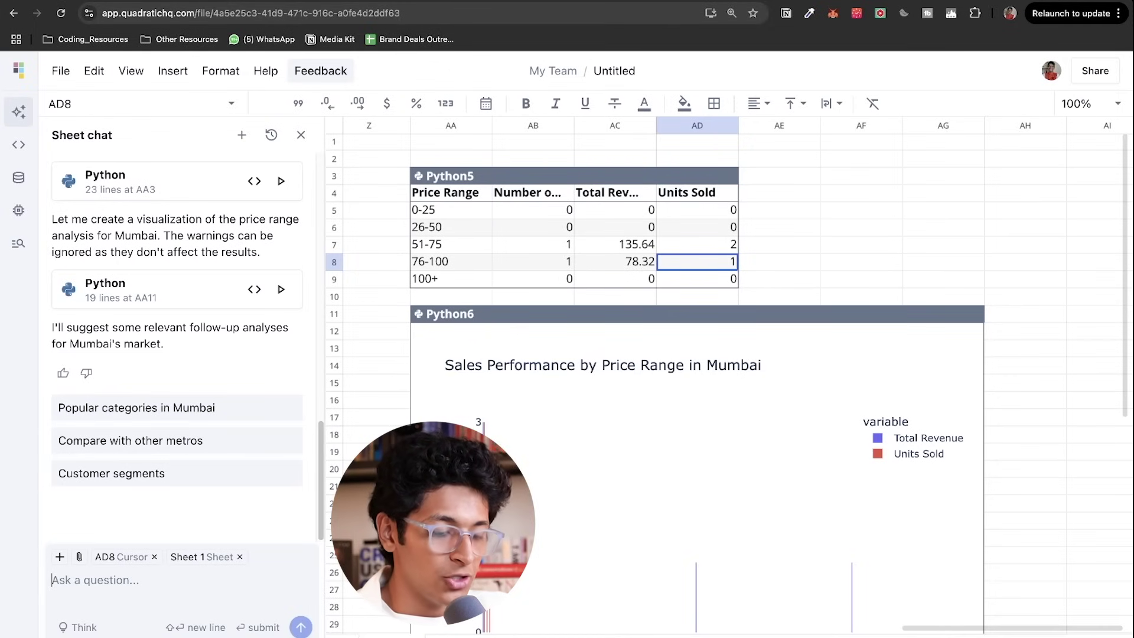
# Step: Ask 'show me my margins by category' and check the Pants and Loafers rows
pyautogui.write('show me my margins by c')
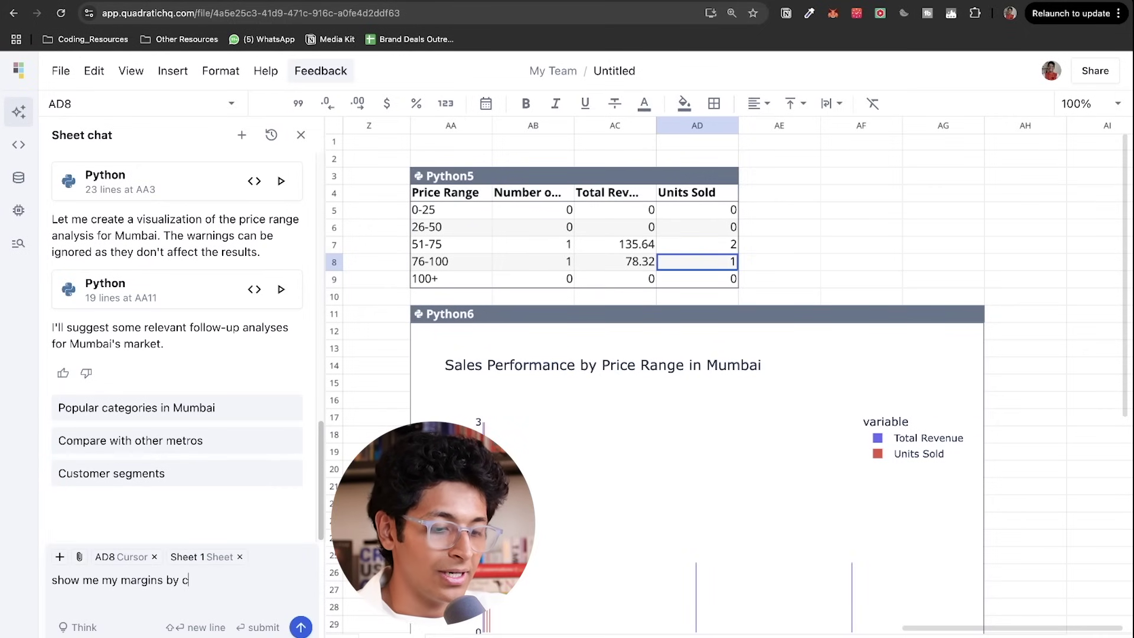
pyautogui.write('ategory')
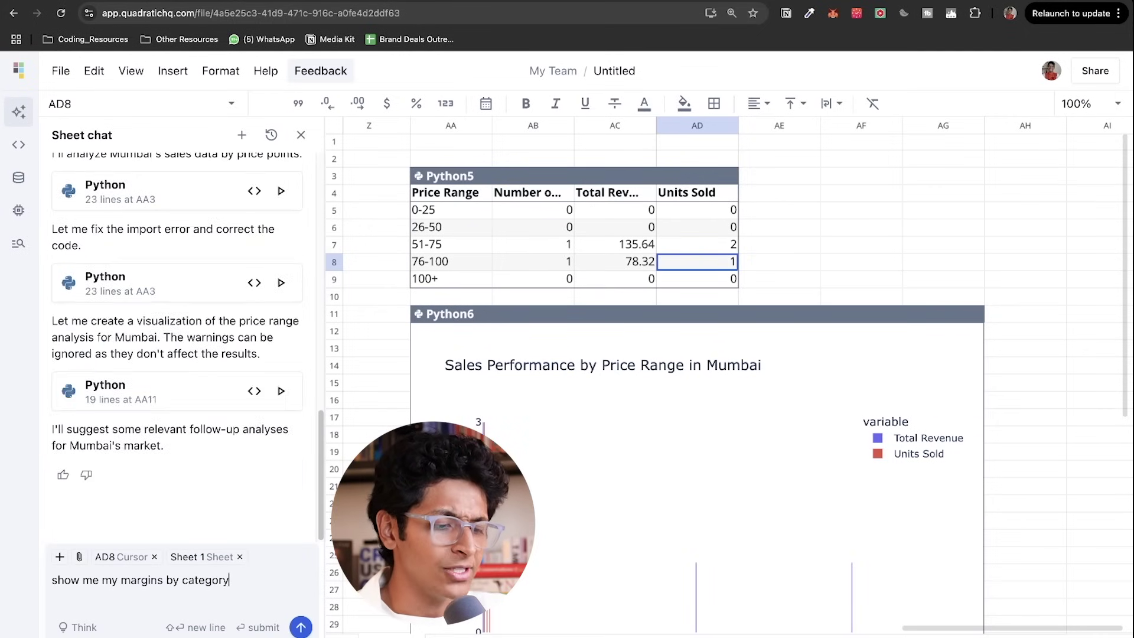
pyautogui.press('Return')
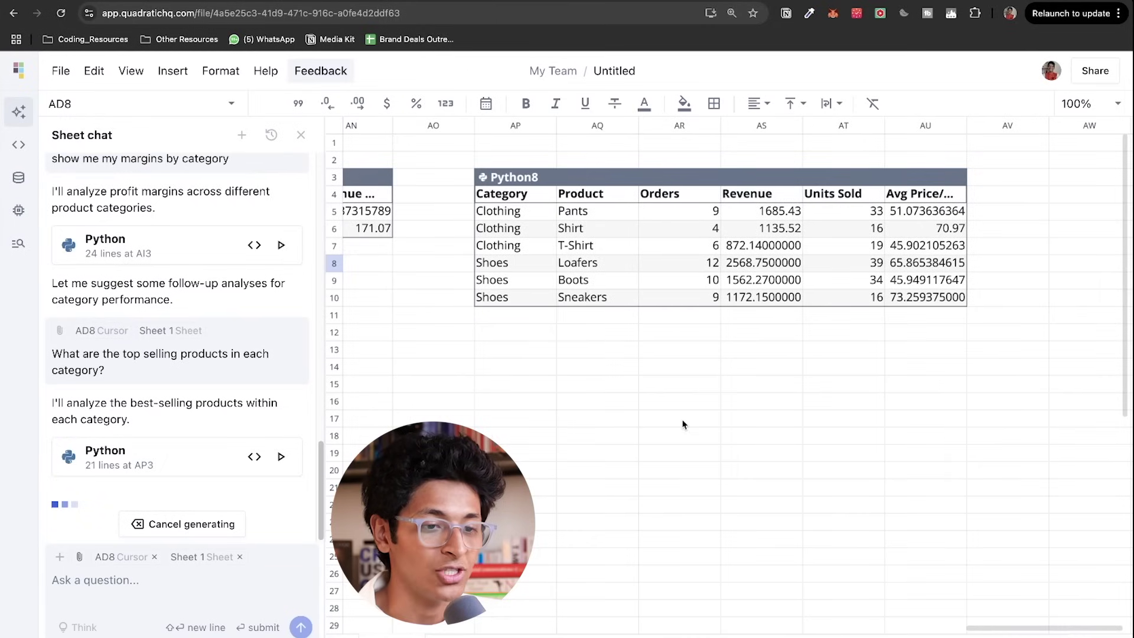
pyautogui.click(615, 211)
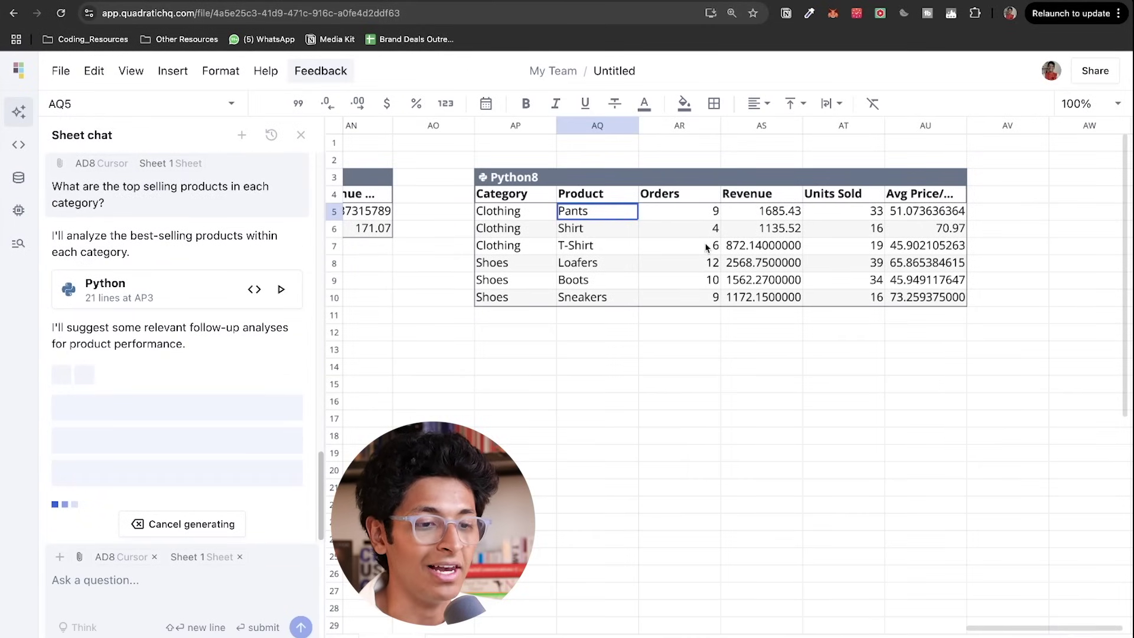
pyautogui.click(615, 262)
pyautogui.click(669, 262)
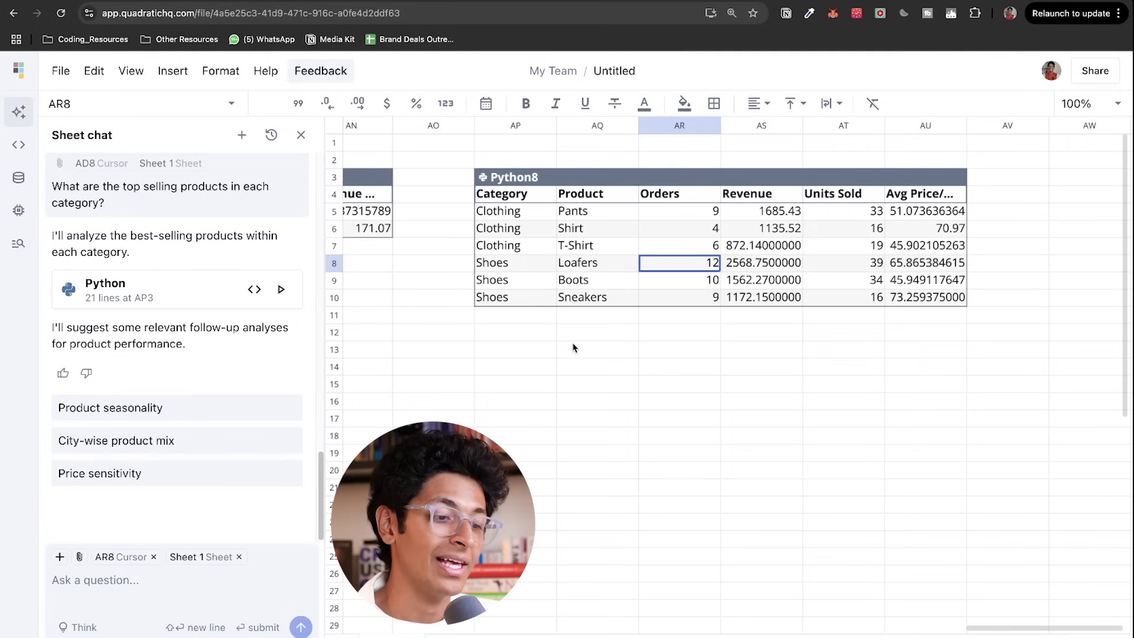
# Step: Ask the AI 'show me what products are sold the most in every city'
pyautogui.click(138, 585)
pyautogui.write('show me what p')
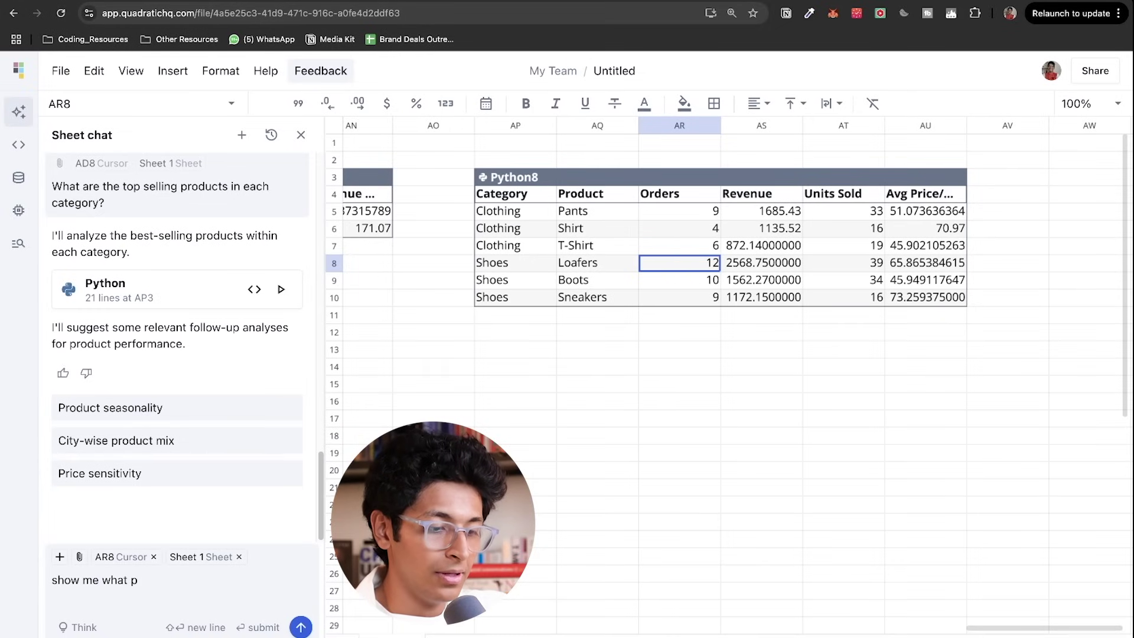
pyautogui.write('roducts are so')
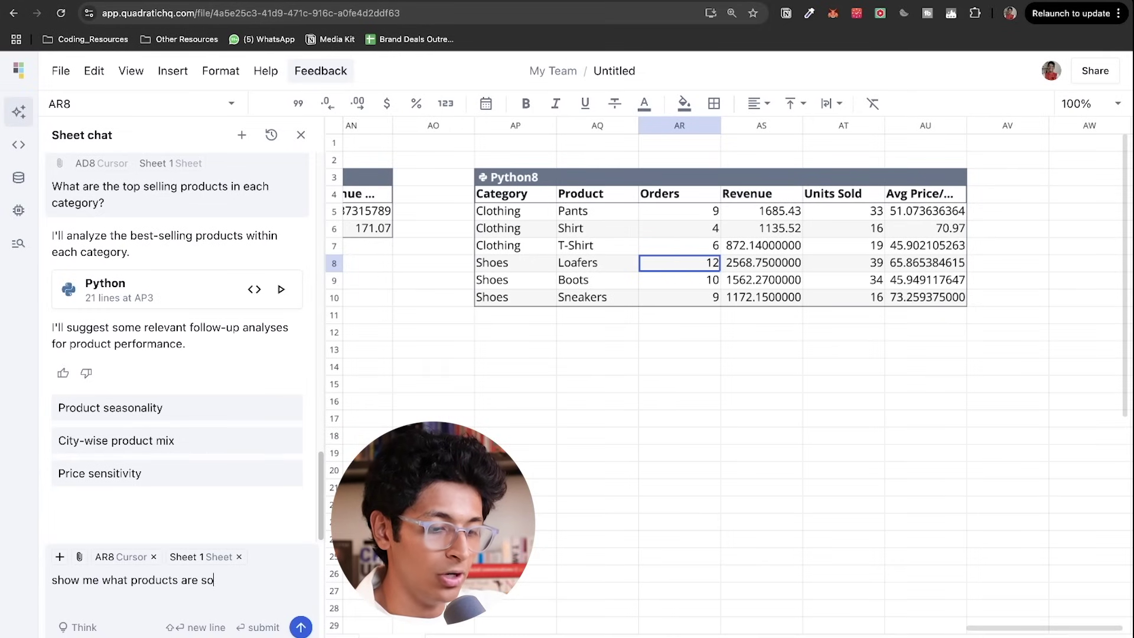
pyautogui.write('ld the most in e')
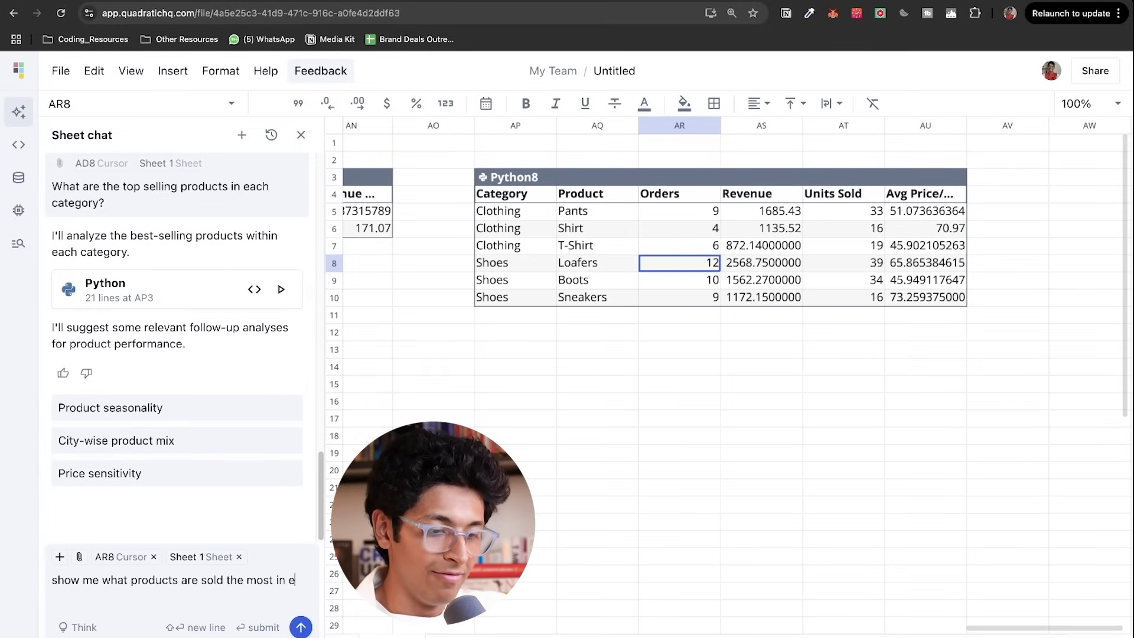
pyautogui.write('very s')
pyautogui.write('ity')
pyautogui.press('Return')
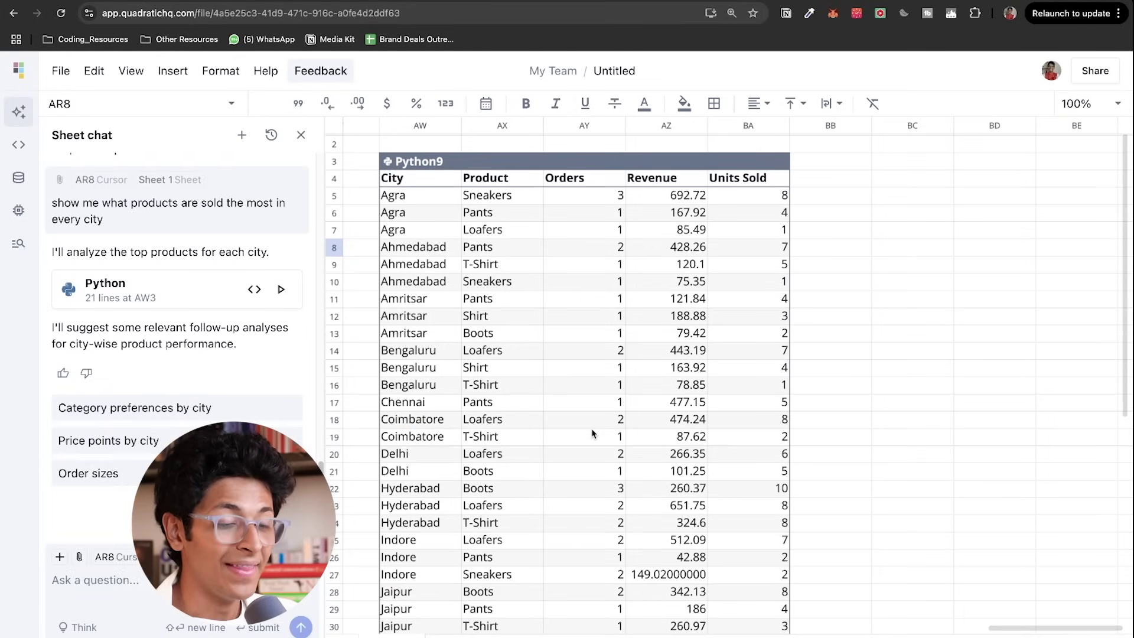
# Step: Ask Python8's code assistant for Delhi popular-item trends and accept the new line chart code
pyautogui.click(18, 146)
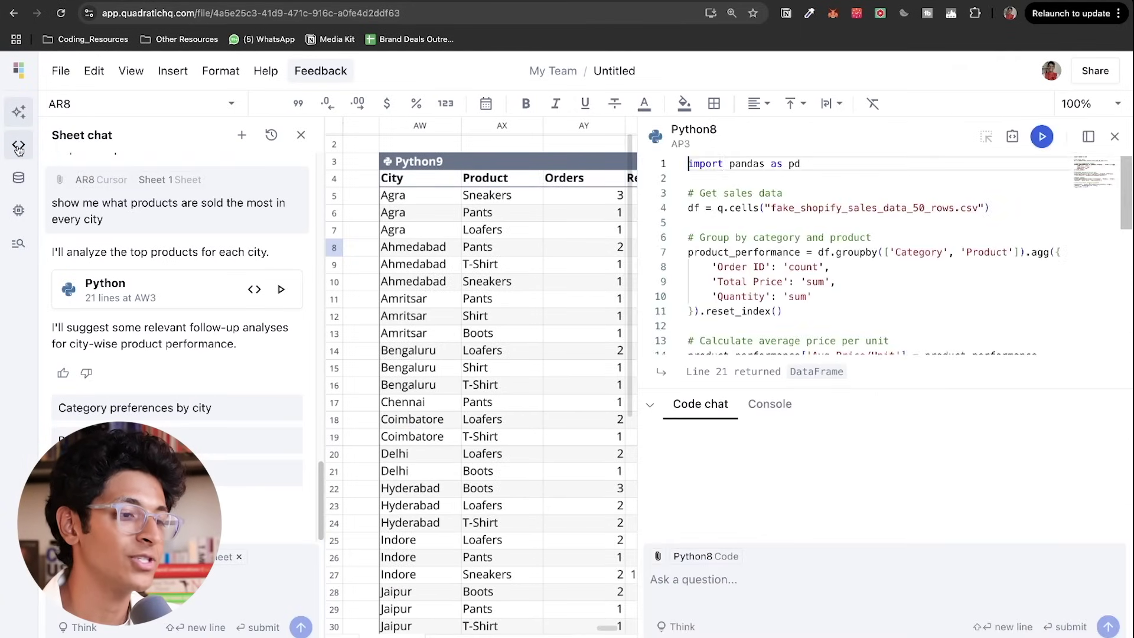
pyautogui.click(763, 589)
pyautogui.write('show me t')
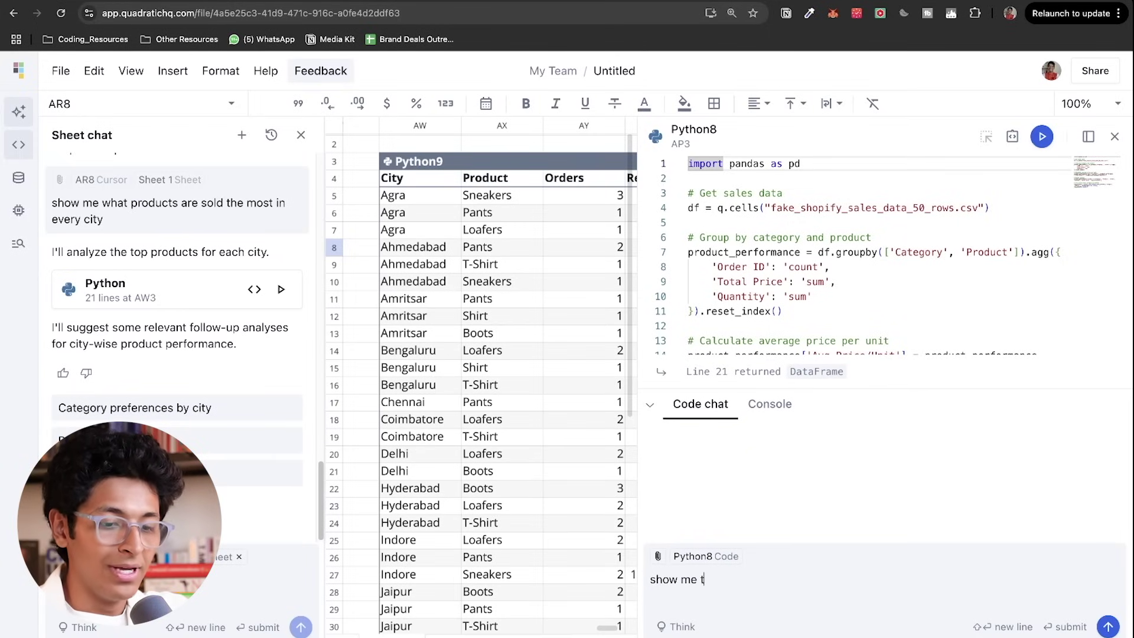
pyautogui.write('he trends for')
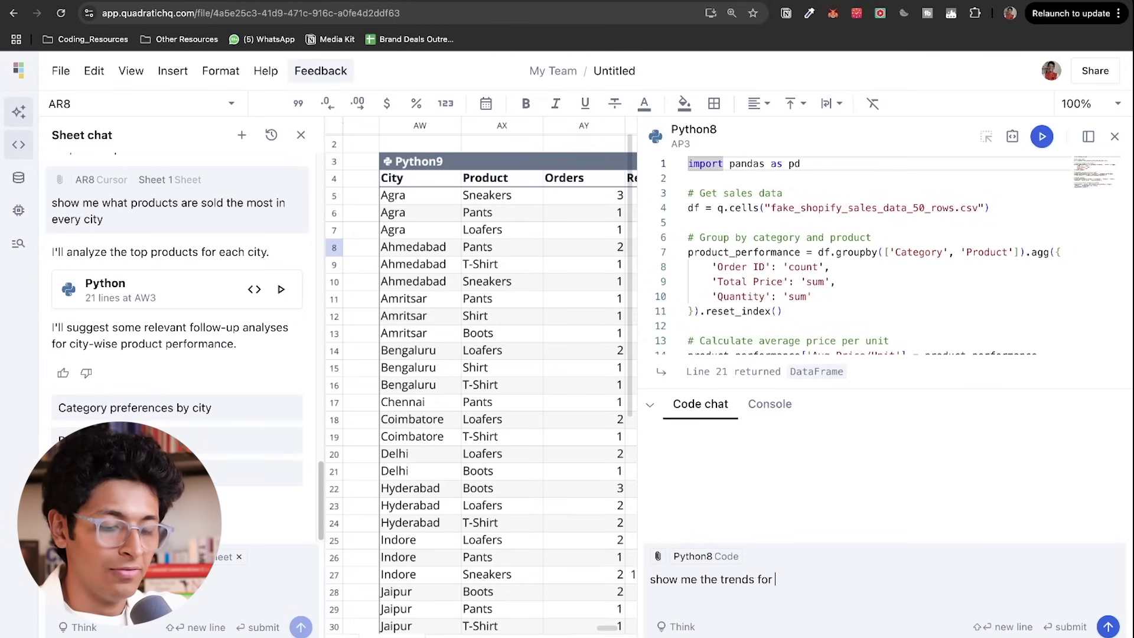
pyautogui.write(' popular item')
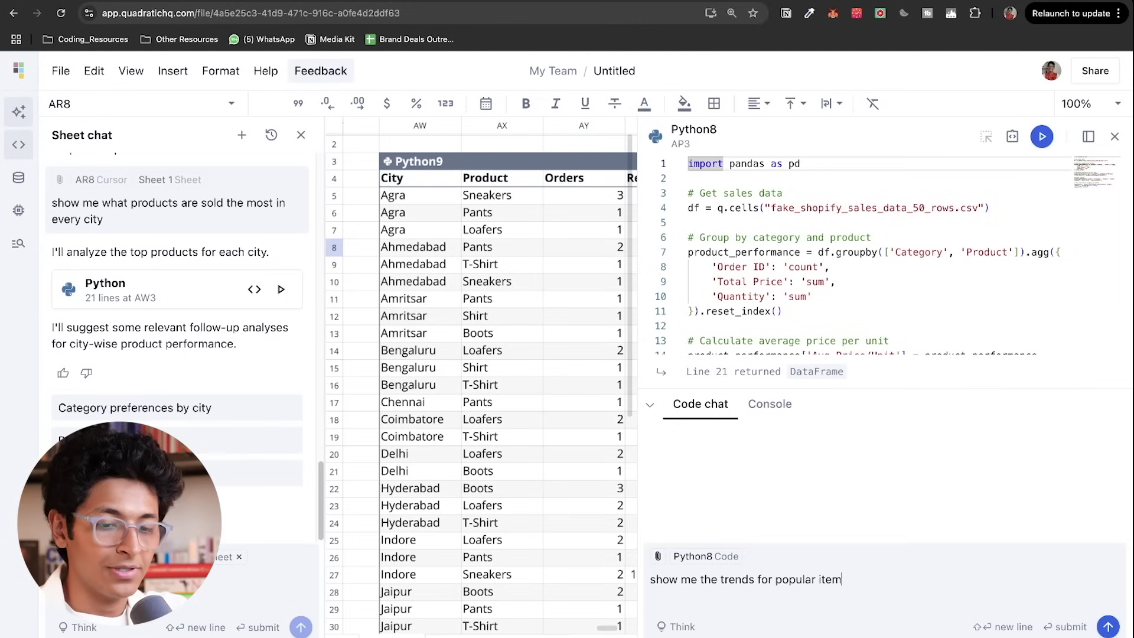
pyautogui.write('s sold in')
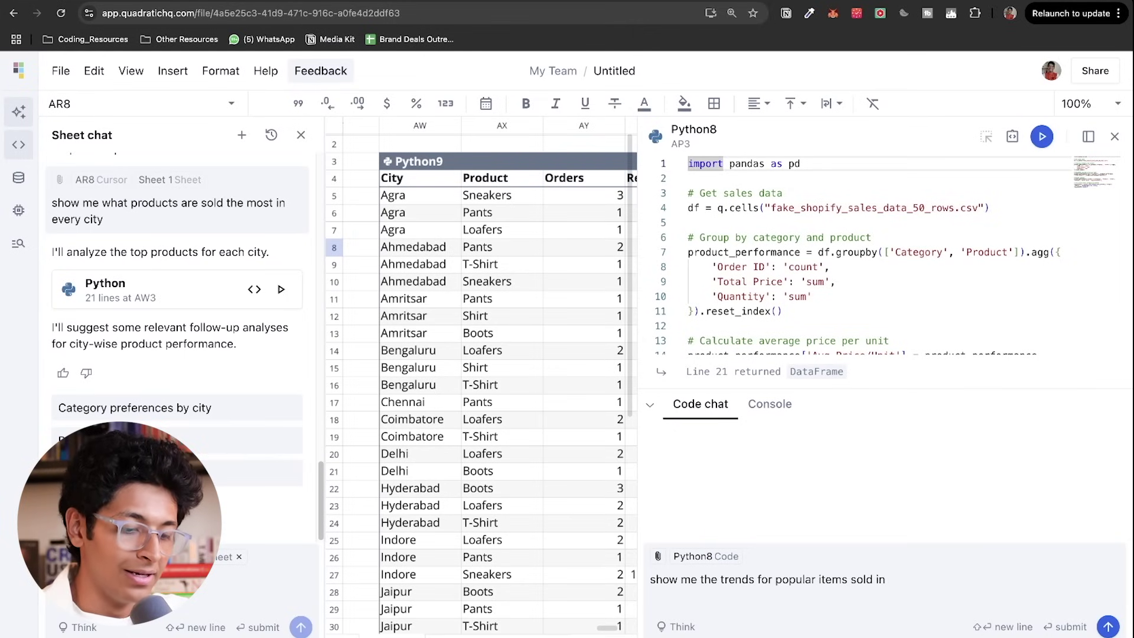
pyautogui.write(' delhi')
pyautogui.press('Return')
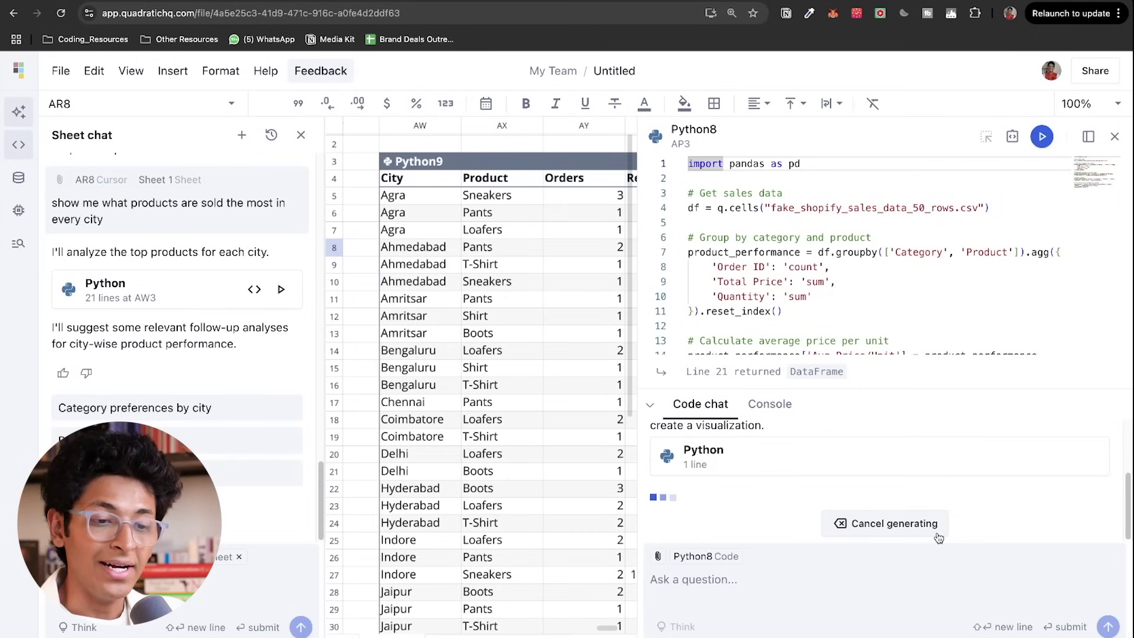
pyautogui.scroll(3, 956, 455)
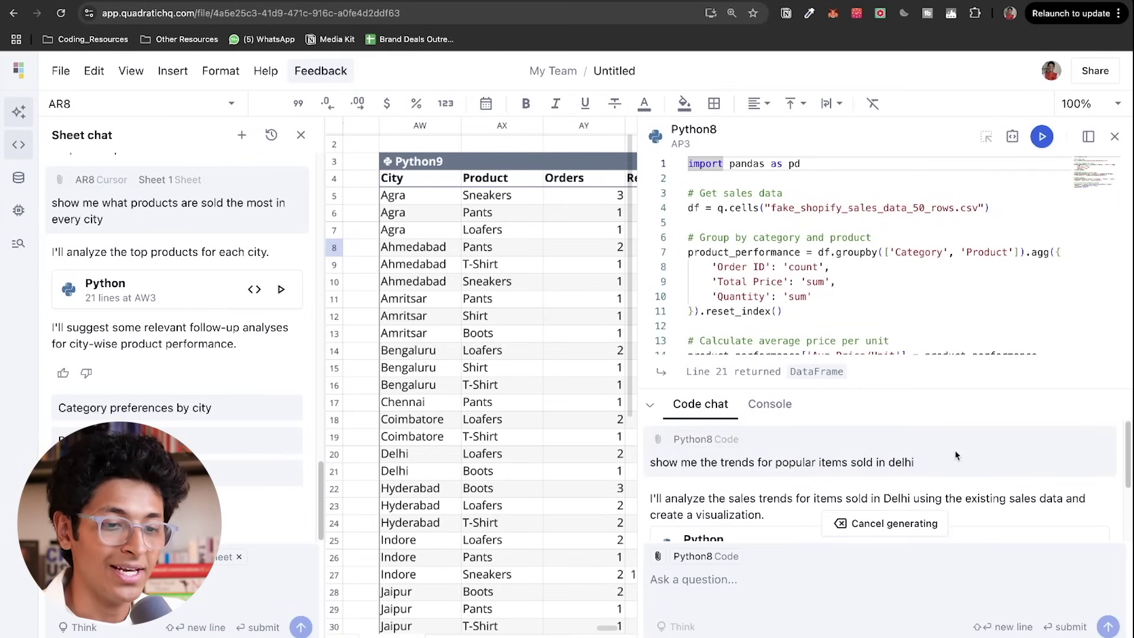
pyautogui.scroll(-1, 850, 260)
pyautogui.scroll(-3, 850, 260)
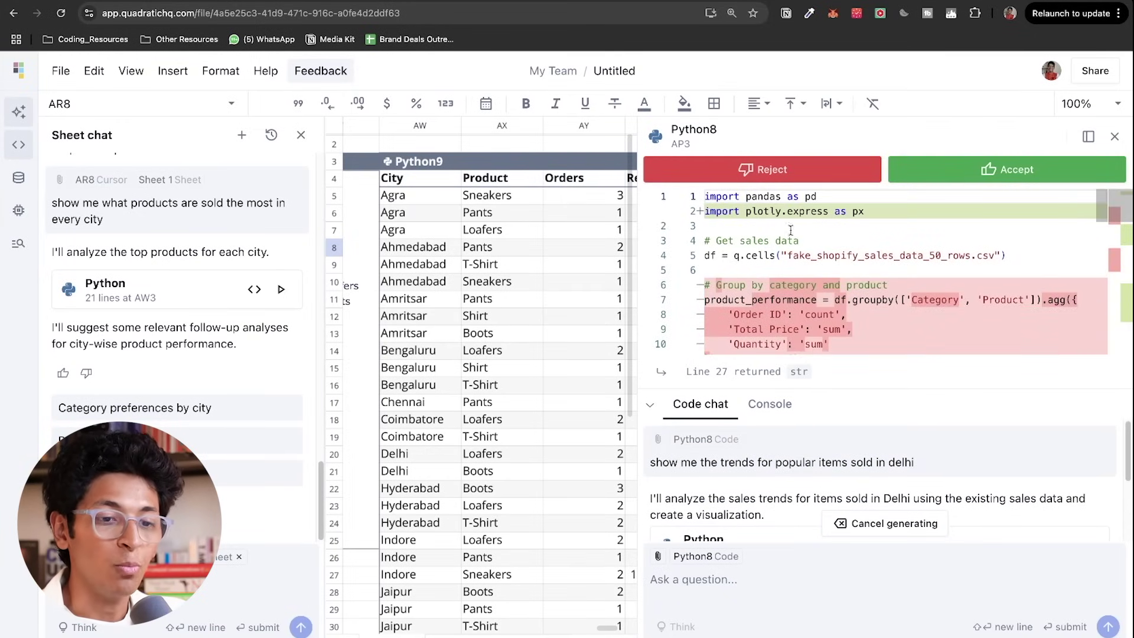
pyautogui.click(1008, 171)
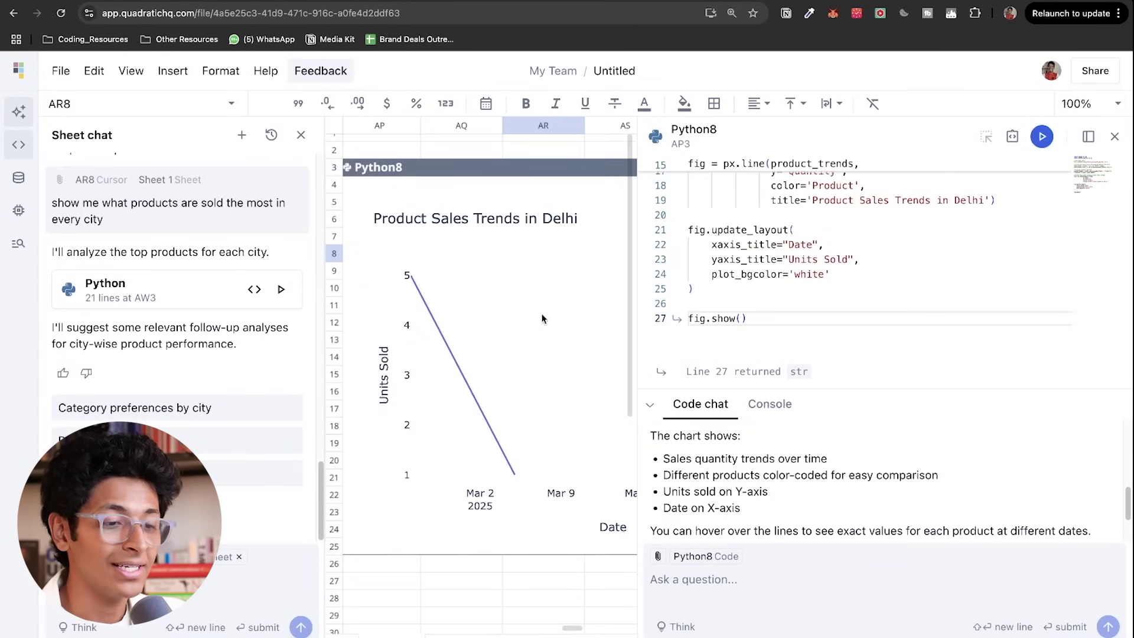
# Step: Close the code editor and go back to the My Team files dashboard
pyautogui.hscroll(-2, 542, 319)
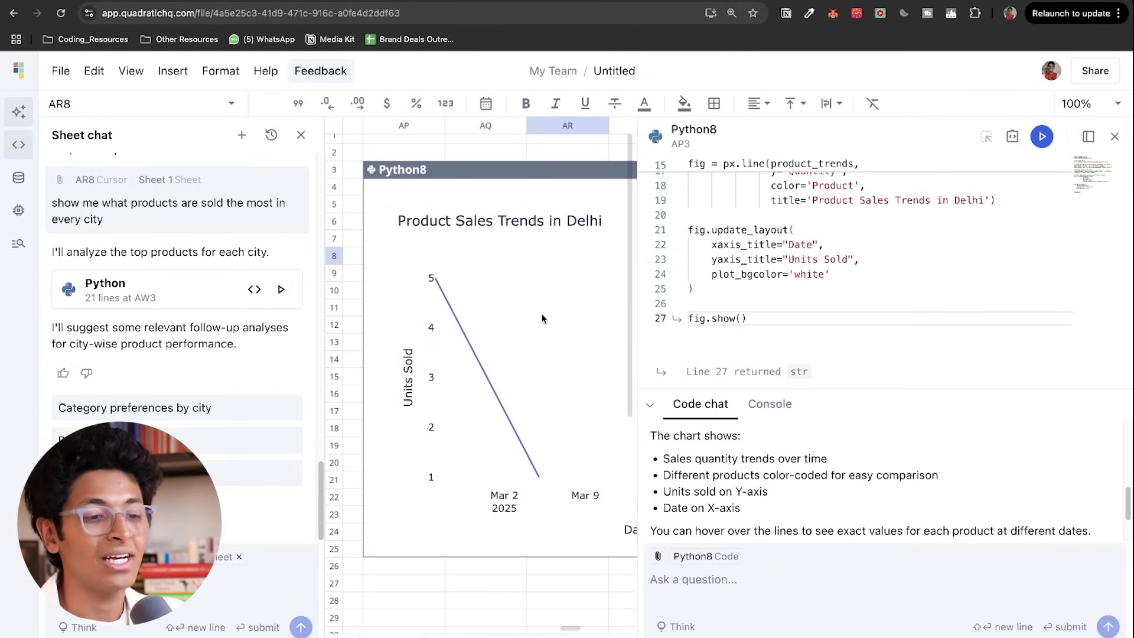
pyautogui.press('Escape')
pyautogui.hscroll(-20, 569, 292)
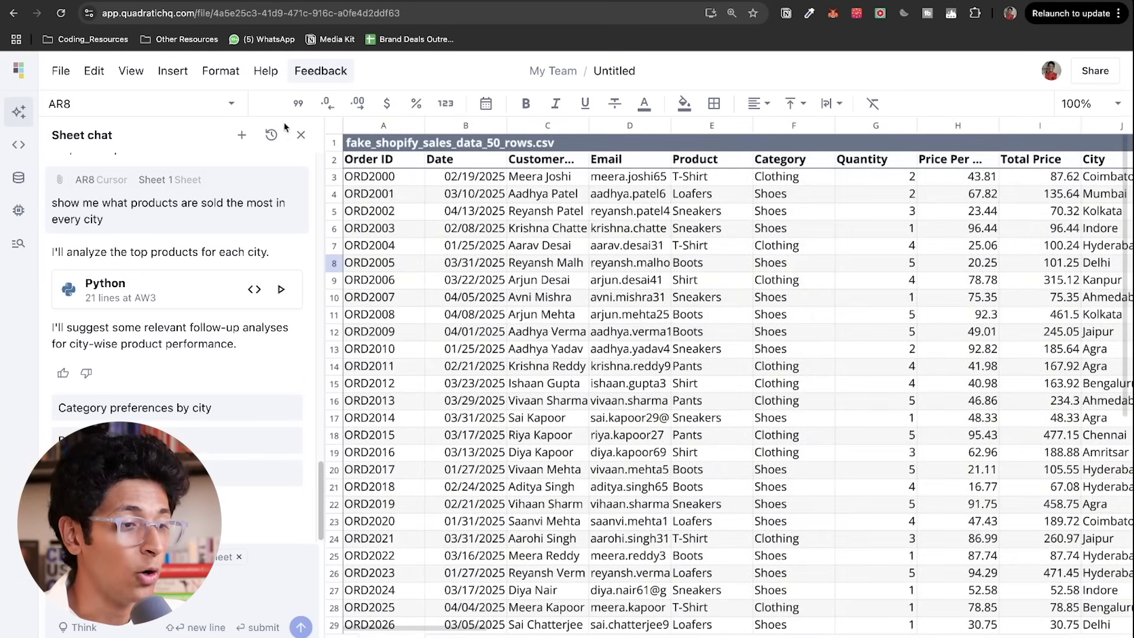
pyautogui.click(20, 70)
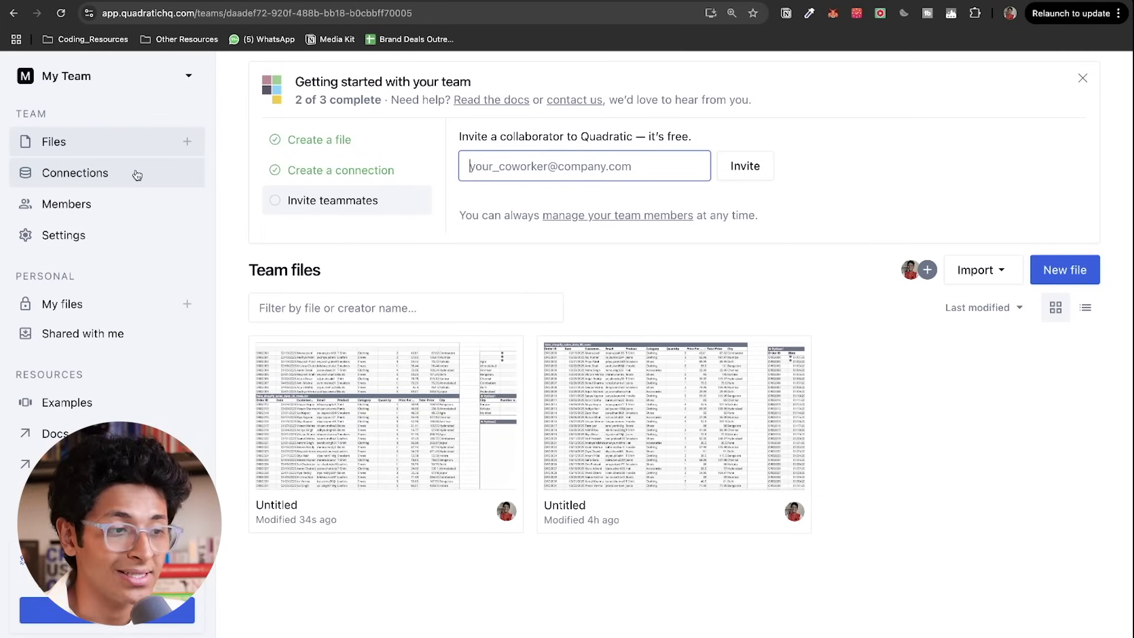
pyautogui.click(136, 175)
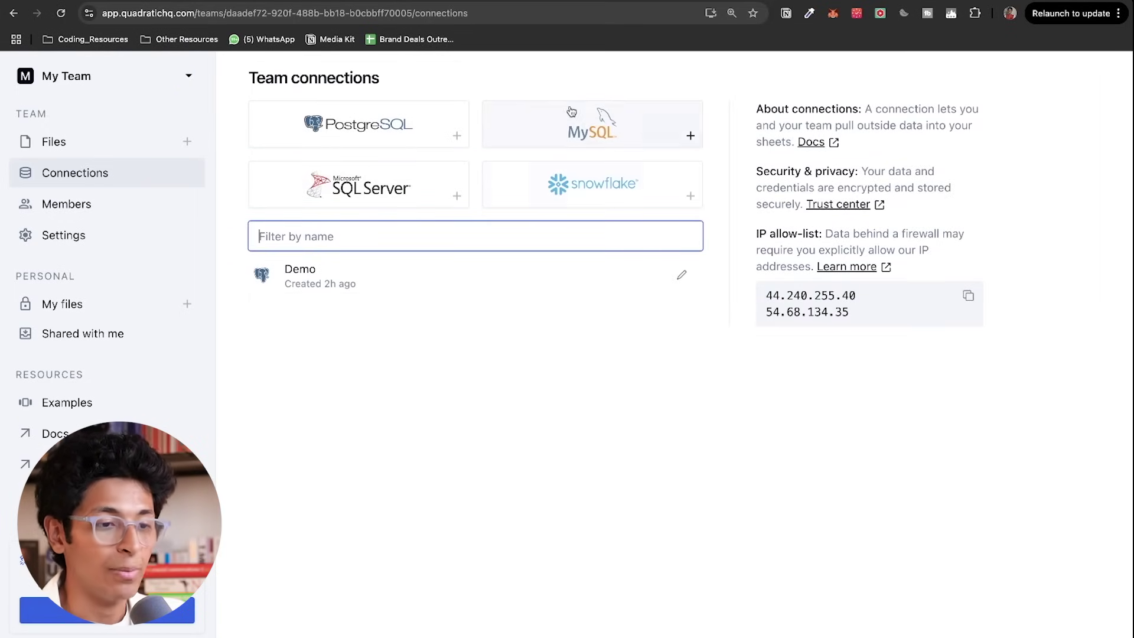
pyautogui.click(373, 142)
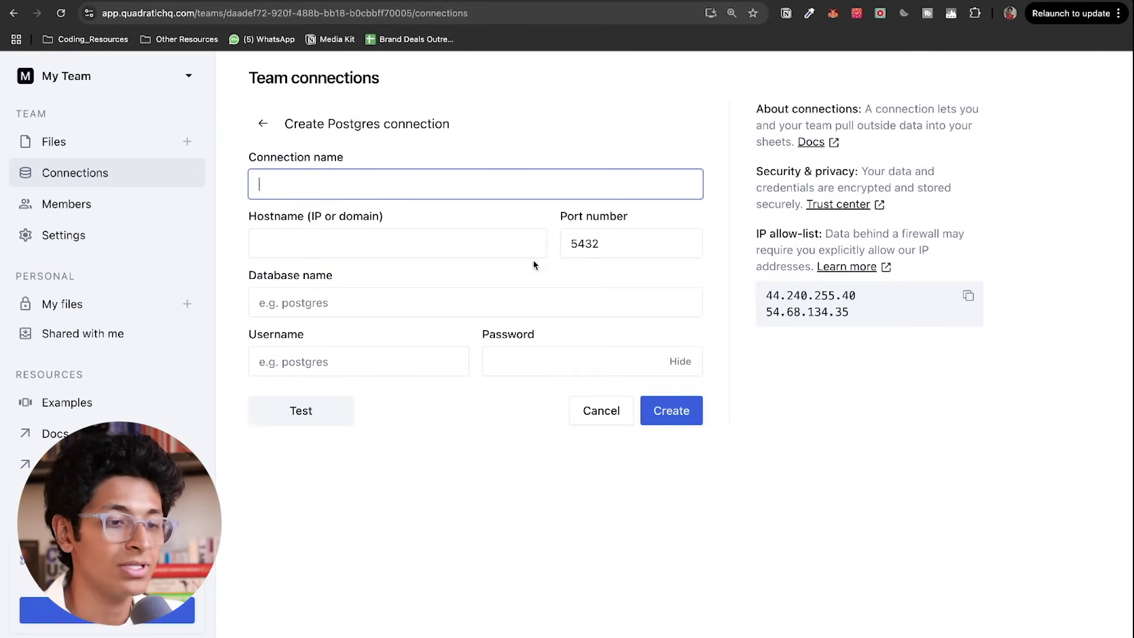
pyautogui.click(600, 417)
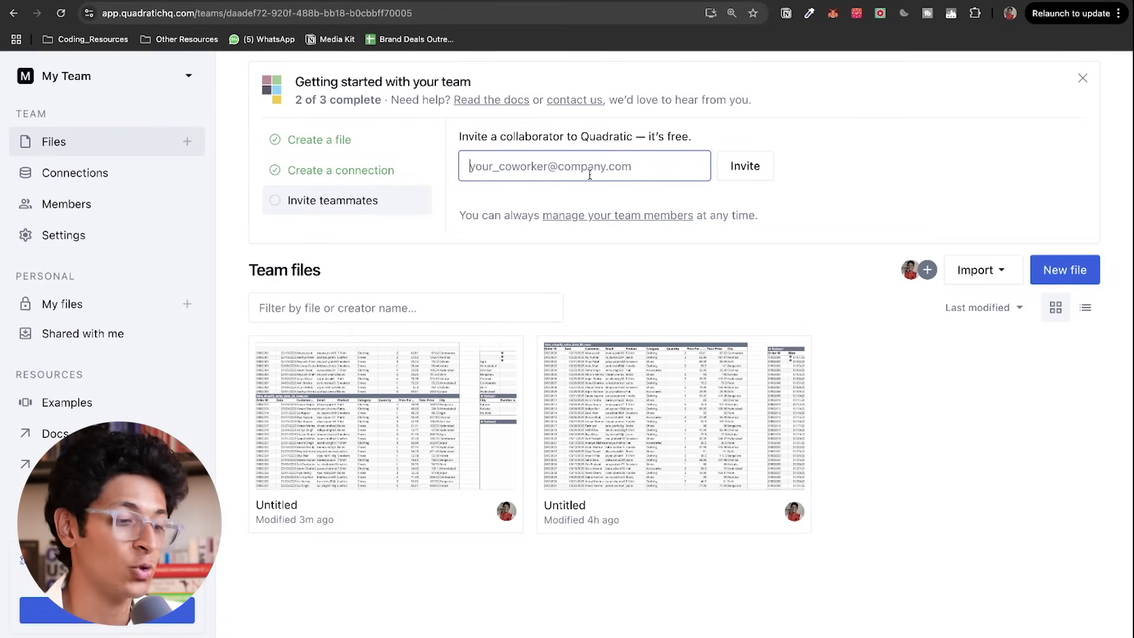
# Step: Browse the Examples gallery and scroll down through the template files
pyautogui.click(152, 405)
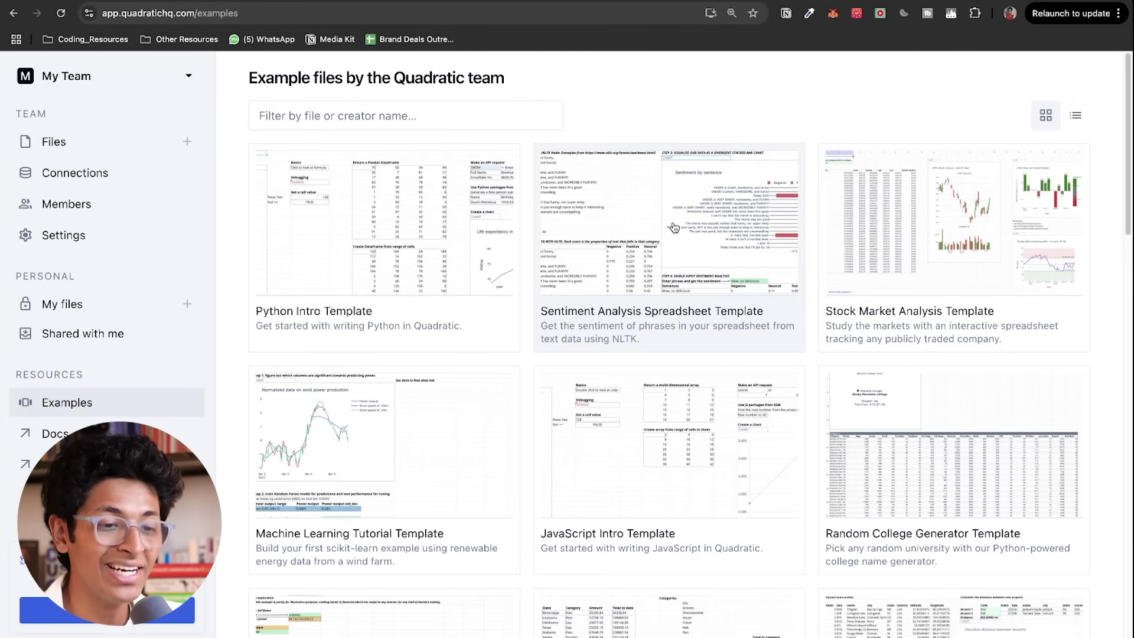
pyautogui.scroll(-3, 662, 339)
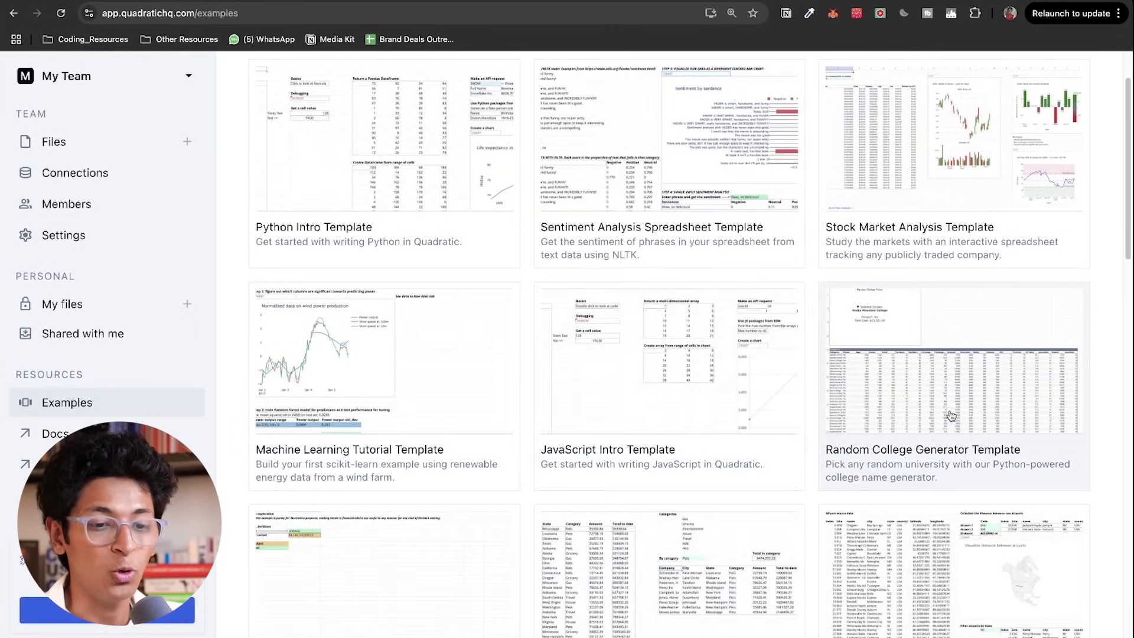
pyautogui.scroll(-5, 952, 406)
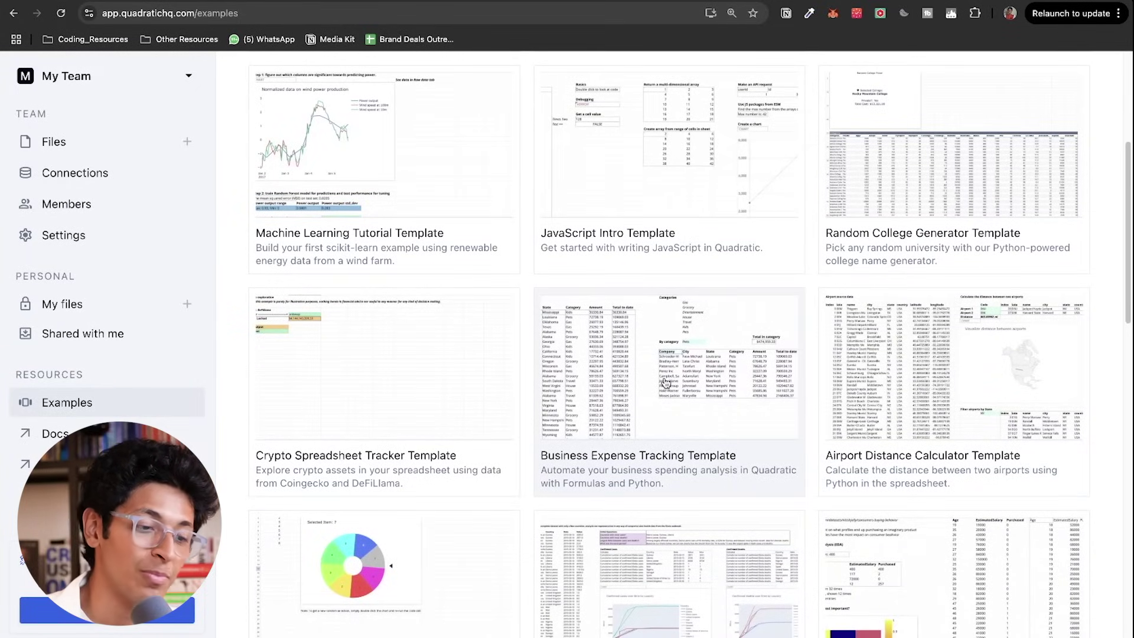
pyautogui.scroll(-2, 650, 379)
pyautogui.scroll(-2, 437, 362)
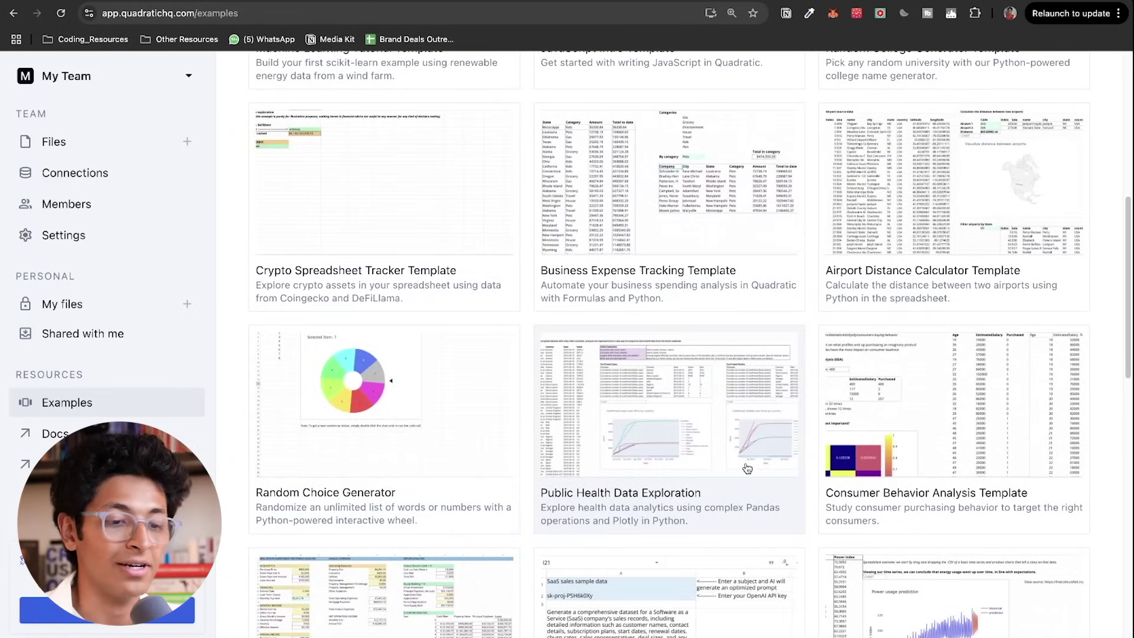
pyautogui.scroll(-3, 677, 461)
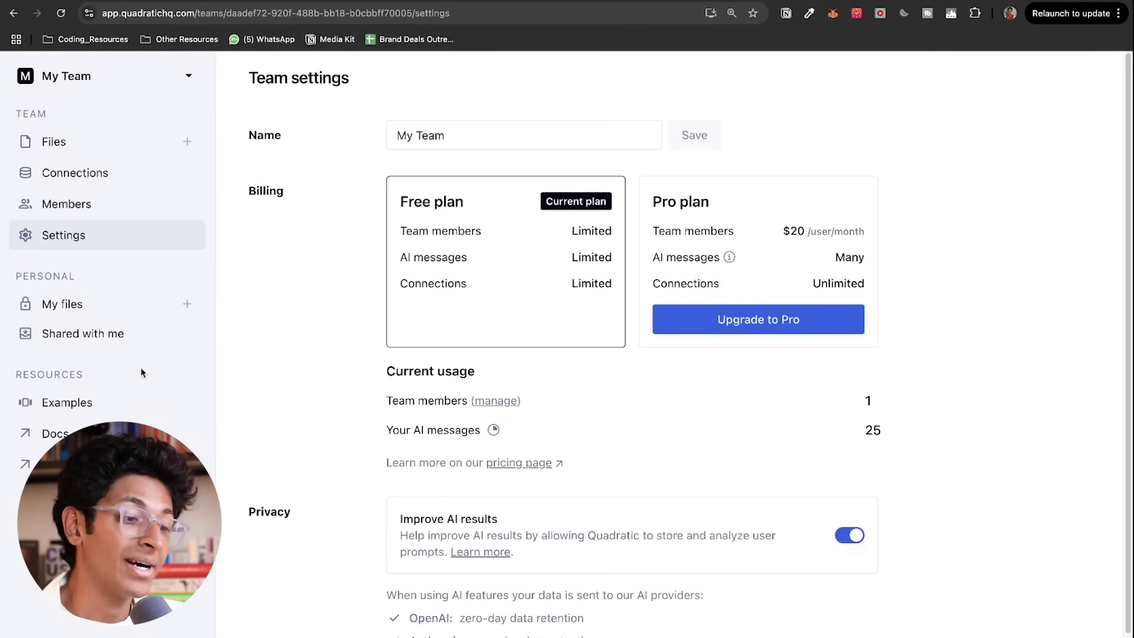
# Step: Reopen the 'Example files by the Quadratic team' gallery listing Python Intro and Stock Market Analysis
pyautogui.click(114, 402)
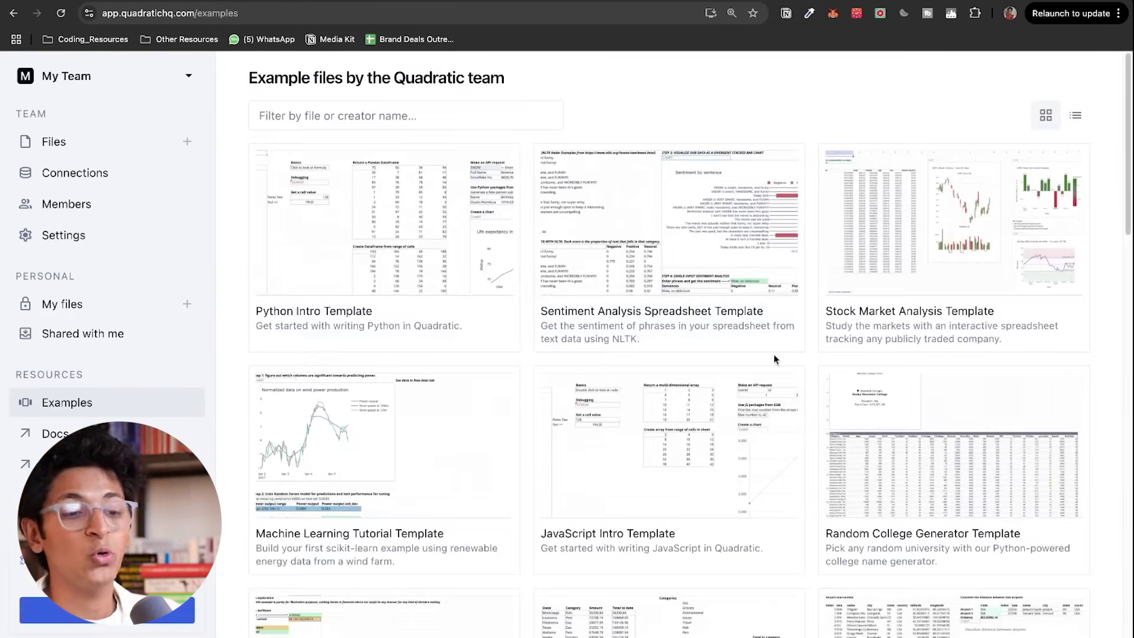